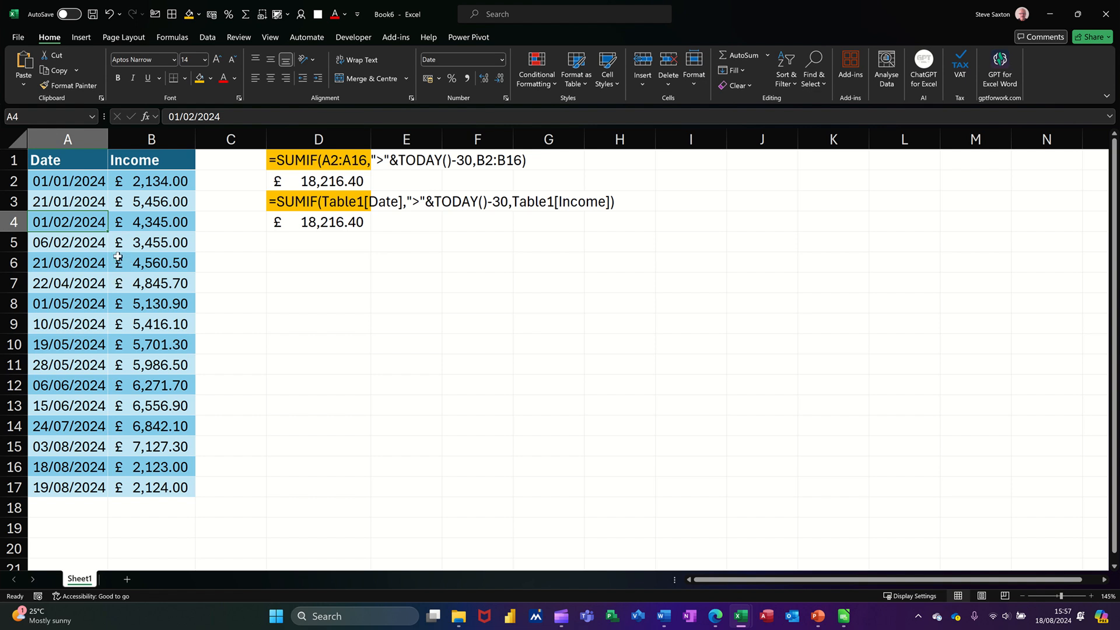
# - Enter =SUMIF(A2:A17,">"&TODAY()-30,B2:B17) in D6 and apply the pound accounting format to the cell
pyautogui.click(125, 260)
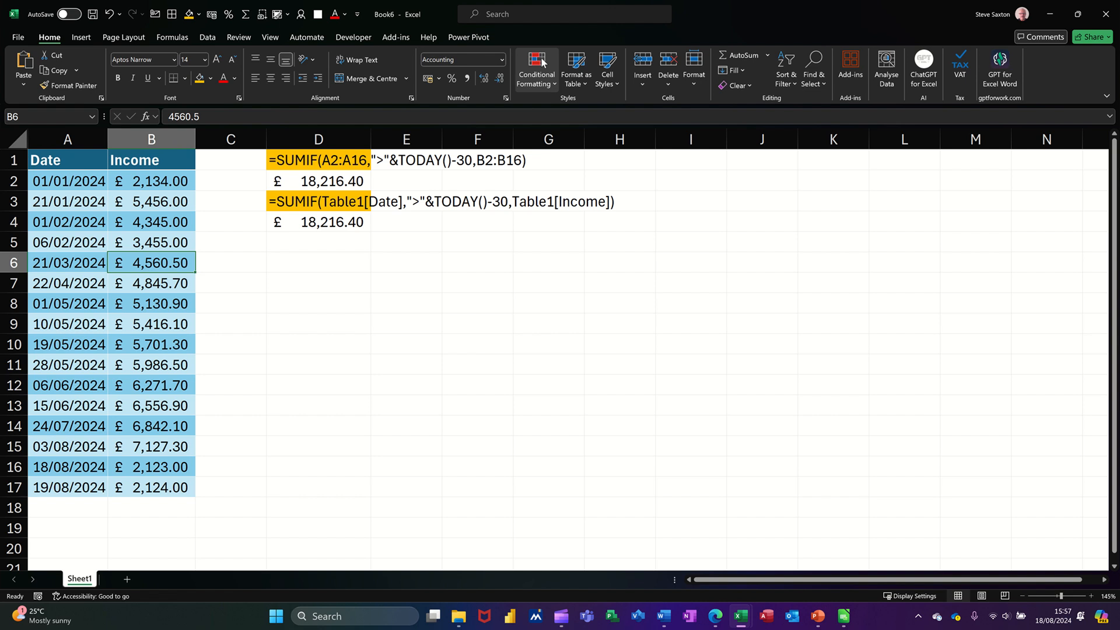
pyautogui.click(317, 263)
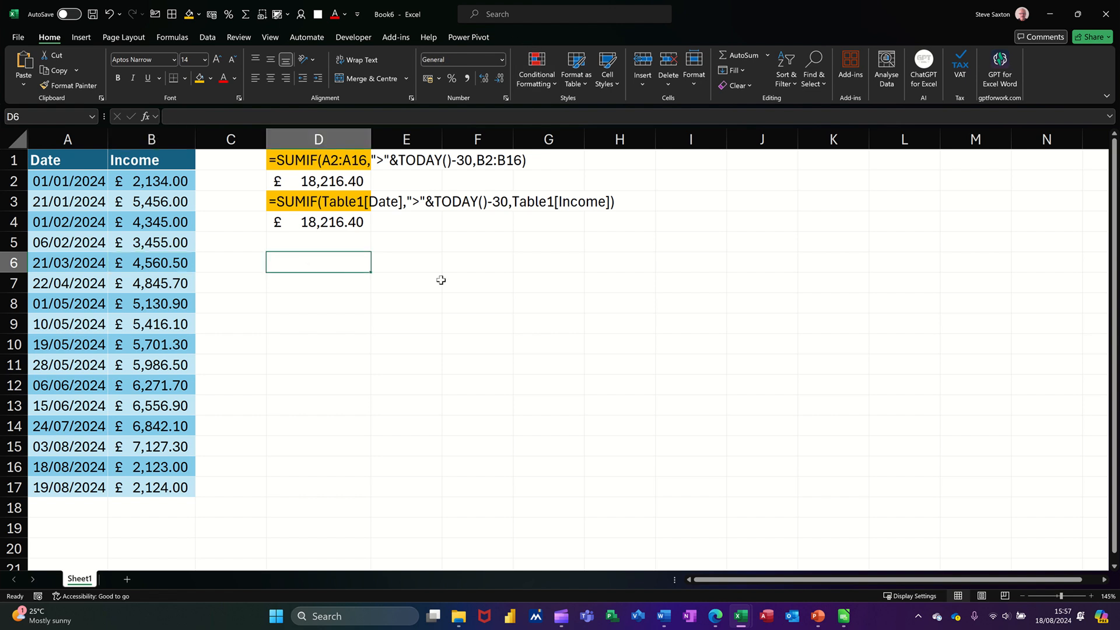
pyautogui.write('=')
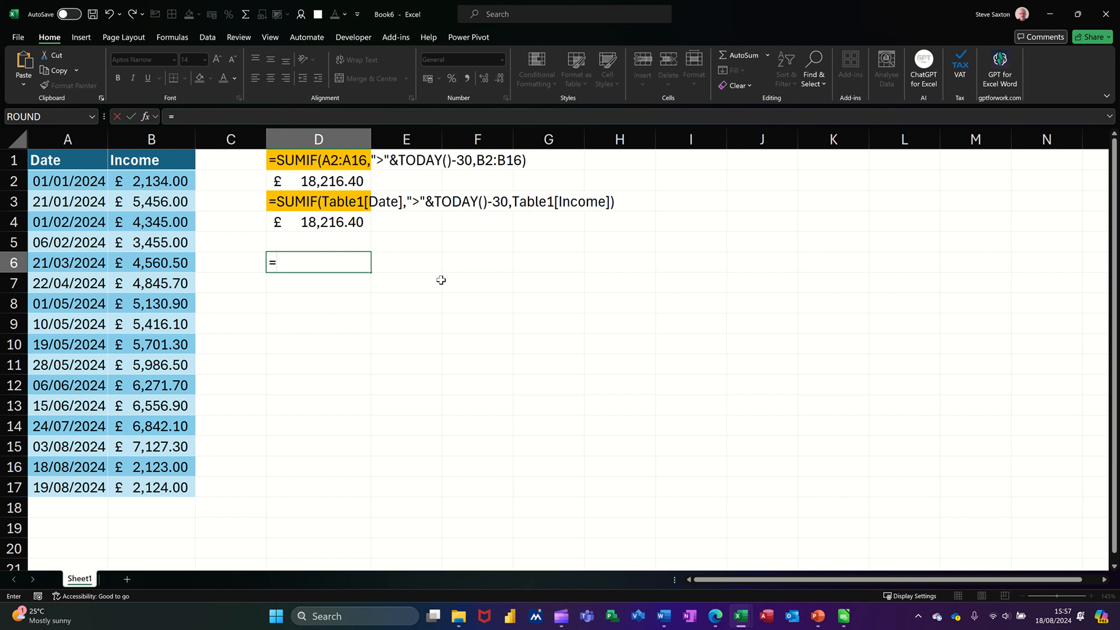
pyautogui.write('sumif')
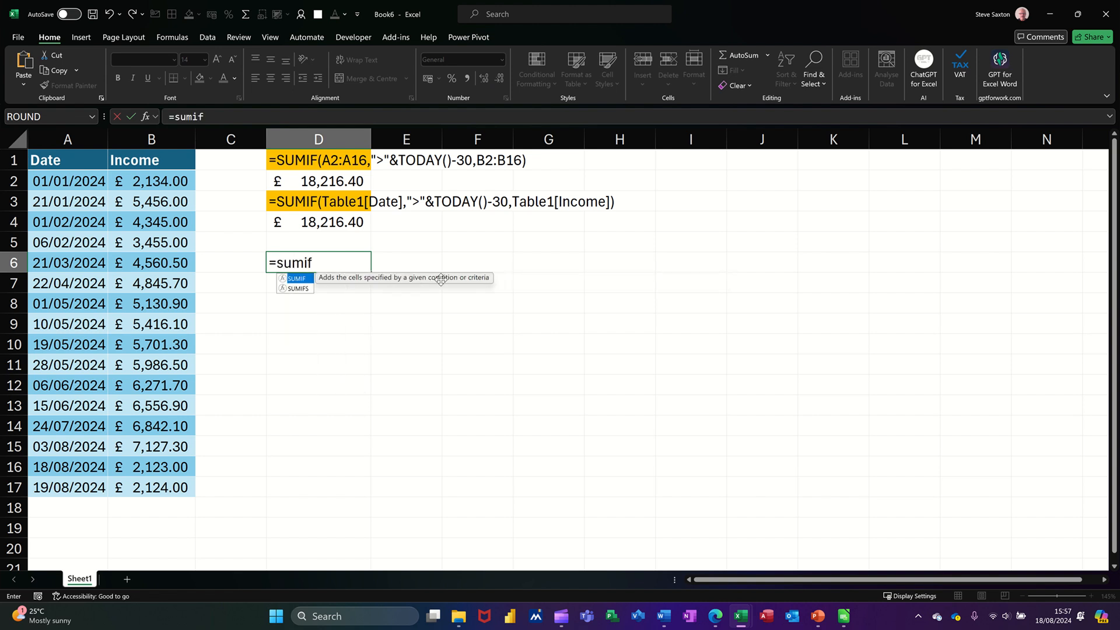
pyautogui.press('Tab')
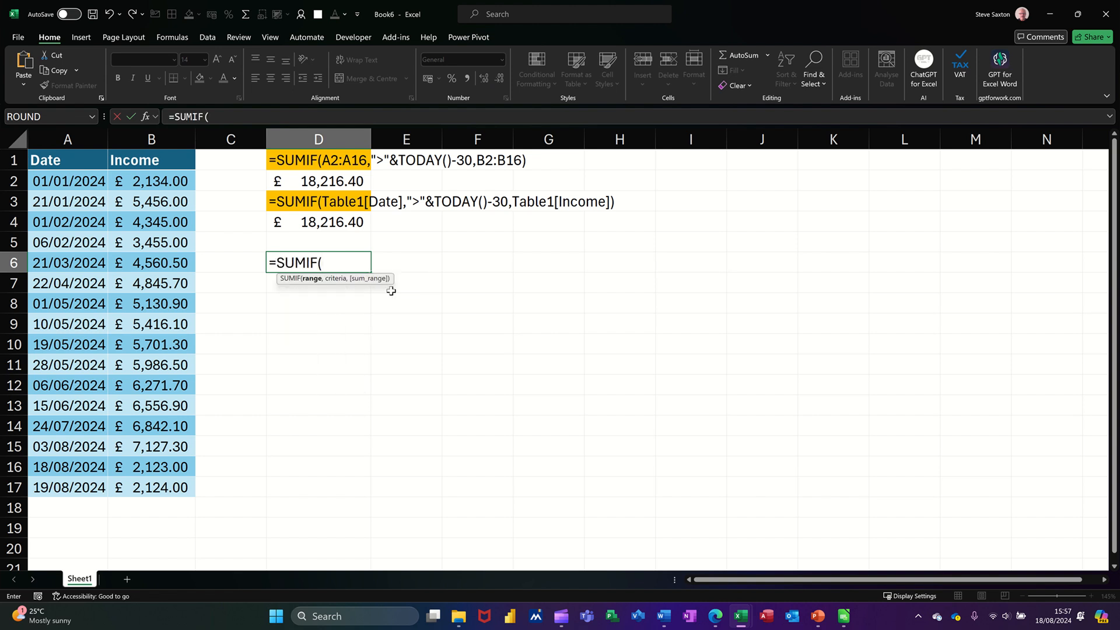
pyautogui.moveTo(52, 182); pyautogui.dragTo(71, 481)
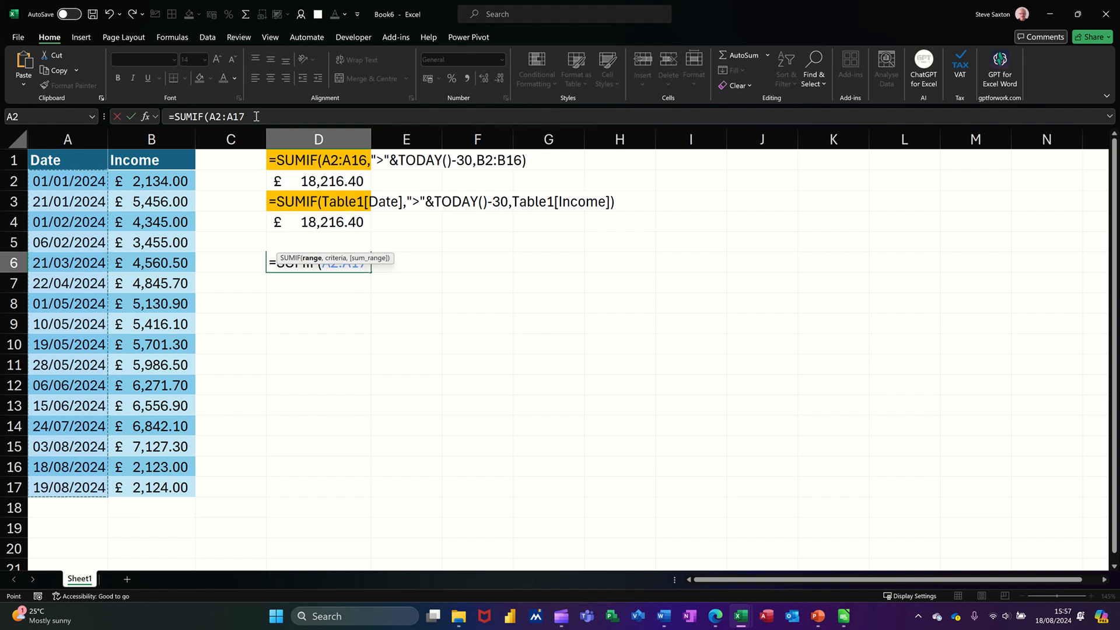
pyautogui.write(',')
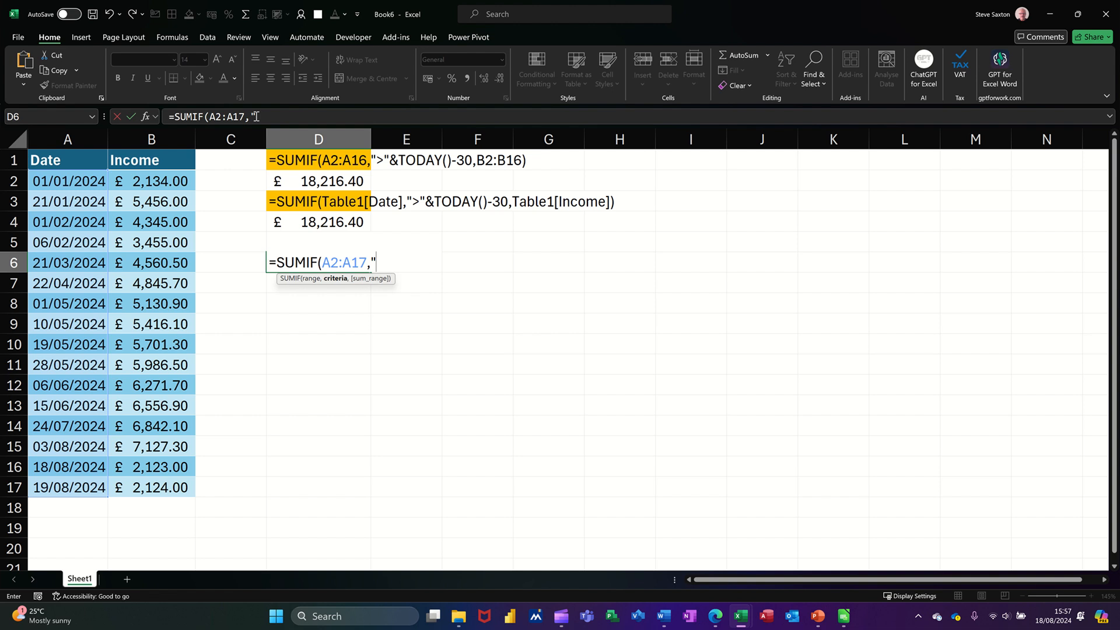
pyautogui.write('">"&tod')
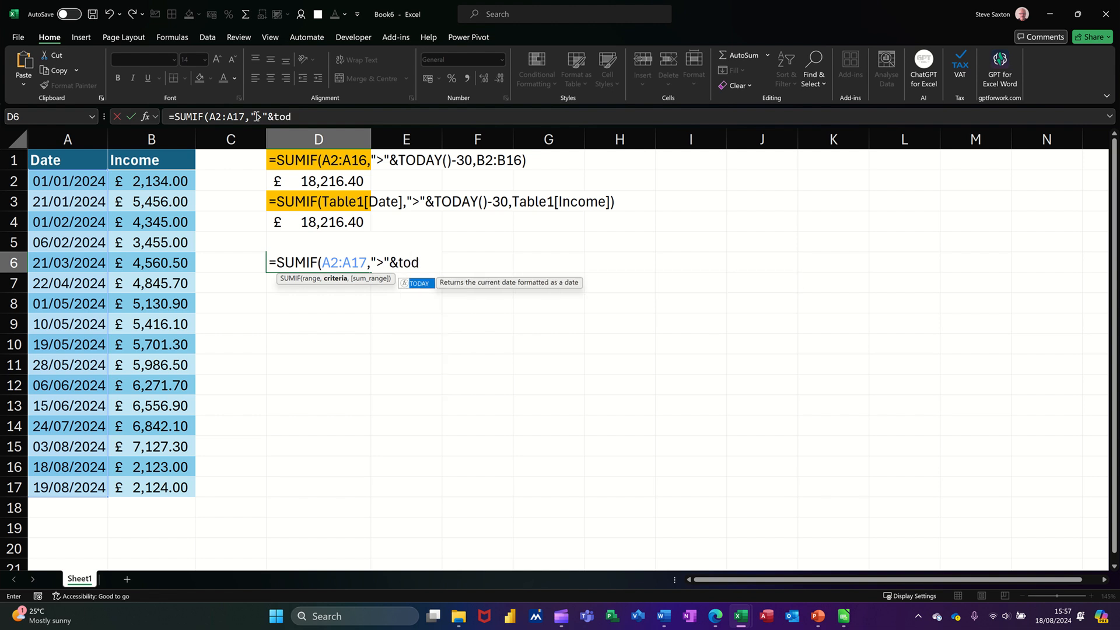
pyautogui.write('ay()')
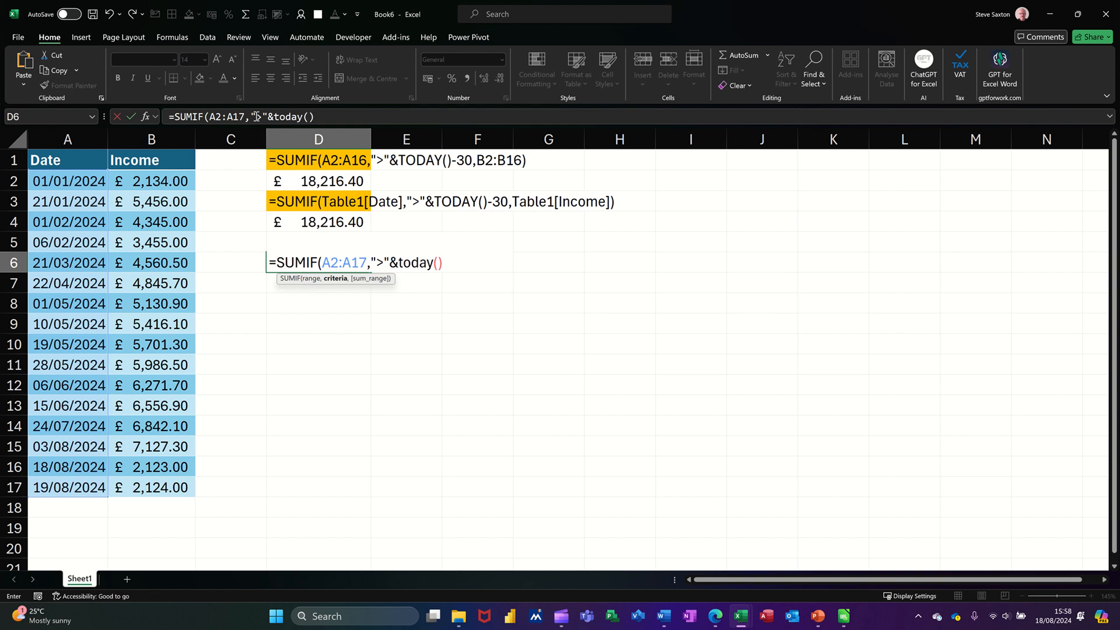
pyautogui.write('-30,')
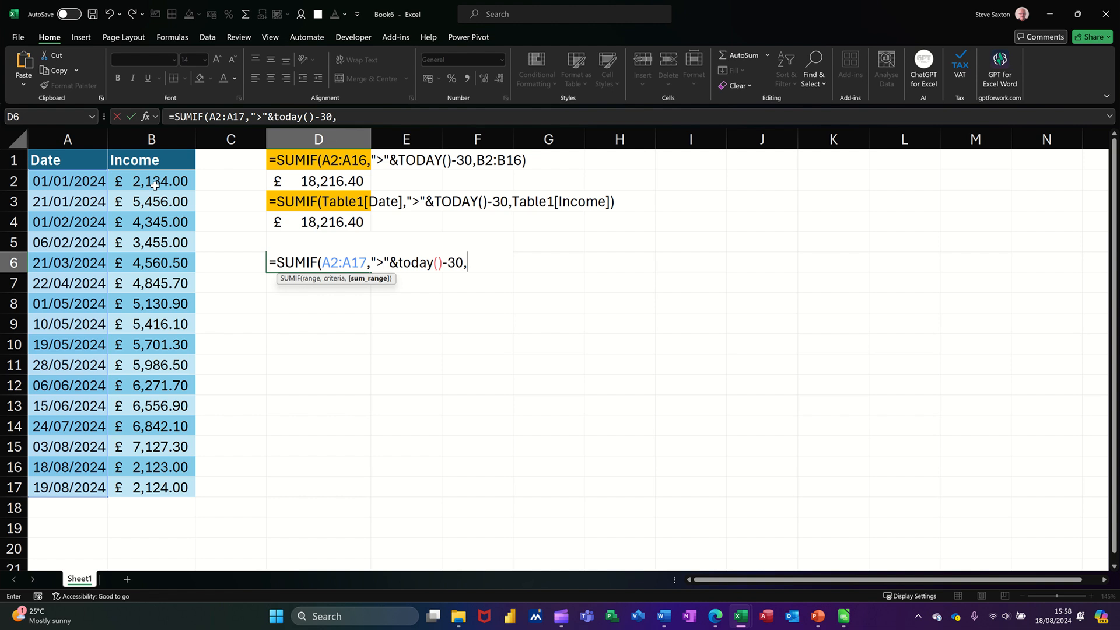
pyautogui.moveTo(154, 182); pyautogui.dragTo(161, 488)
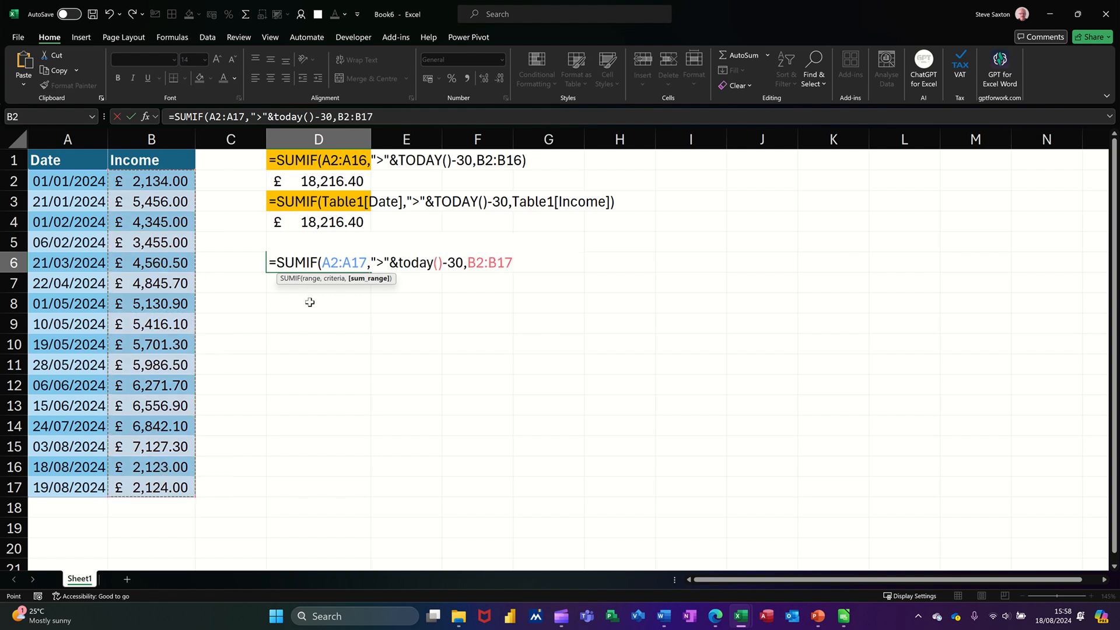
pyautogui.write(')')
pyautogui.click(131, 116)
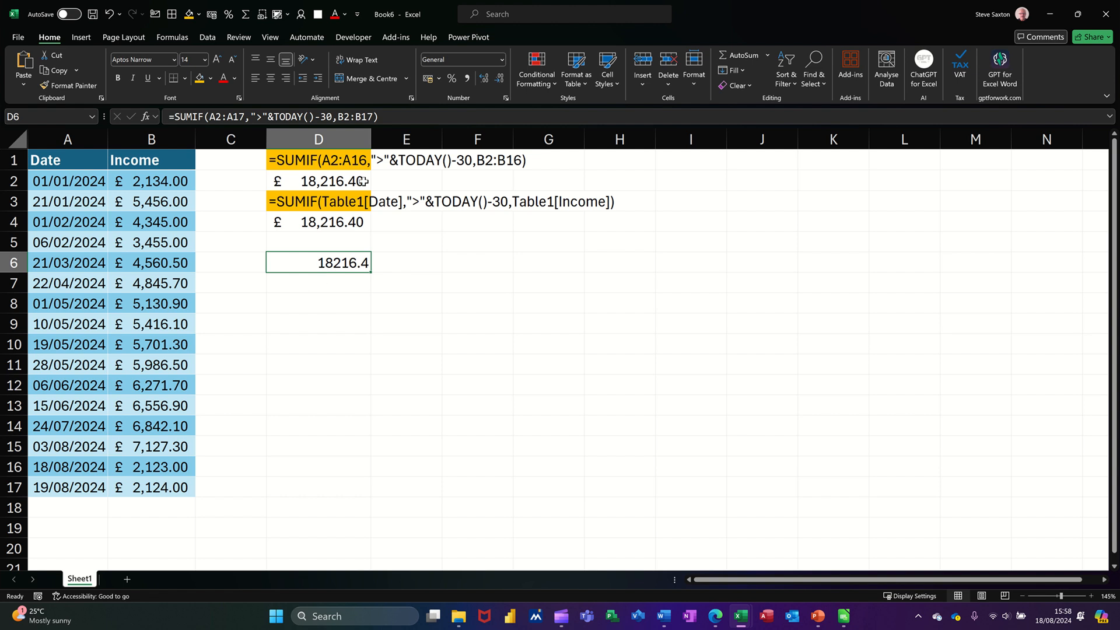
pyautogui.click(428, 79)
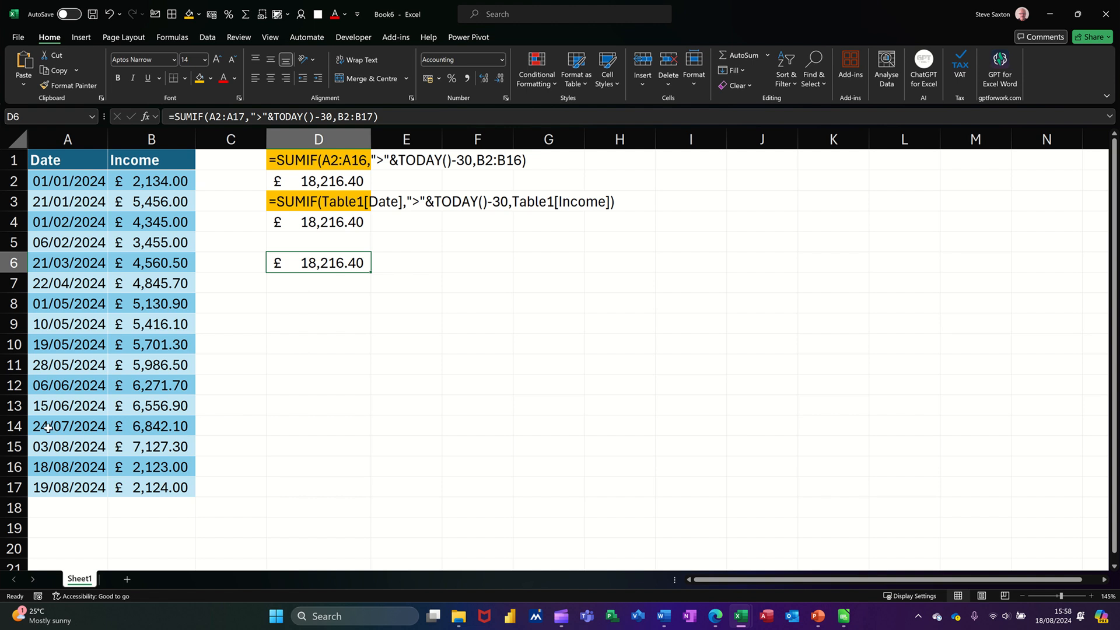
# - Clear the date and income of the 19/08/2024 record in A17:B17
pyautogui.click(92, 489)
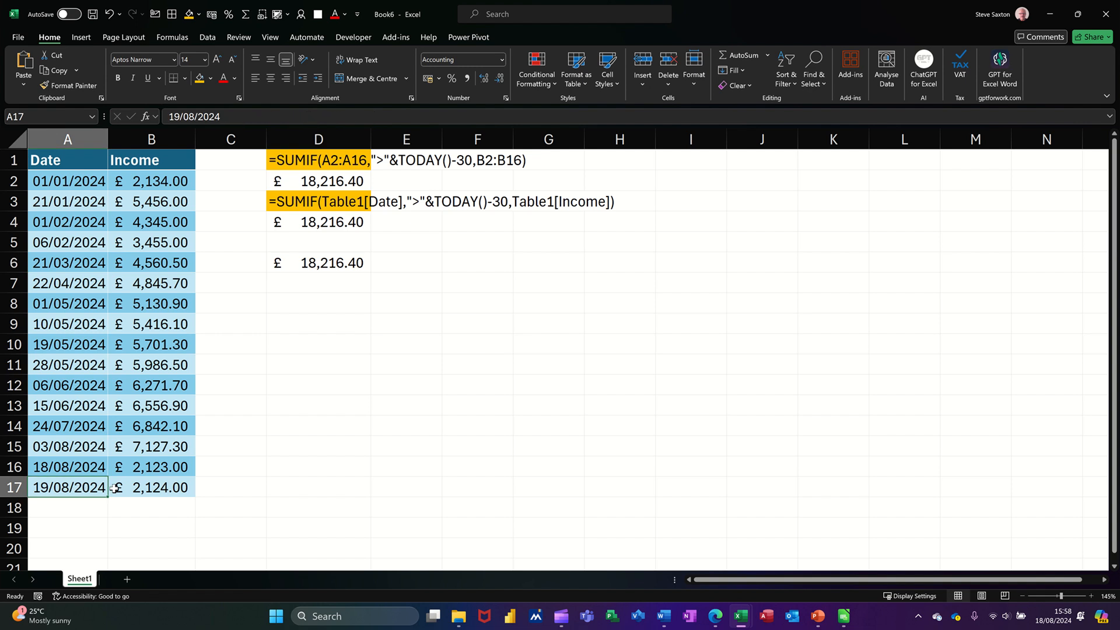
pyautogui.moveTo(92, 488); pyautogui.dragTo(112, 489)
pyautogui.press('Delete')
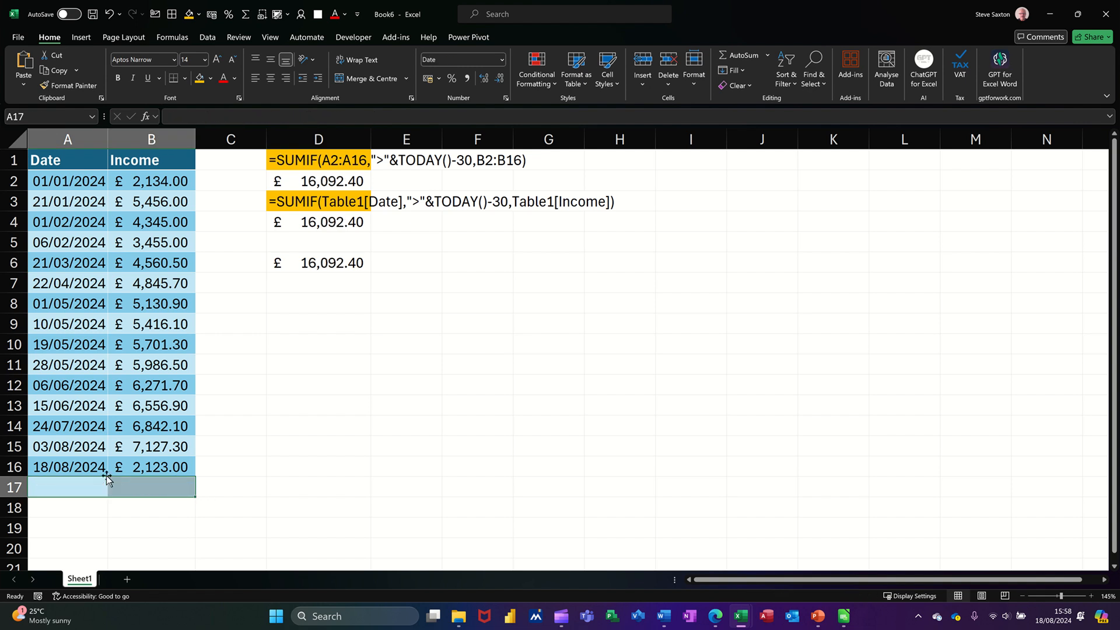
pyautogui.click(94, 517)
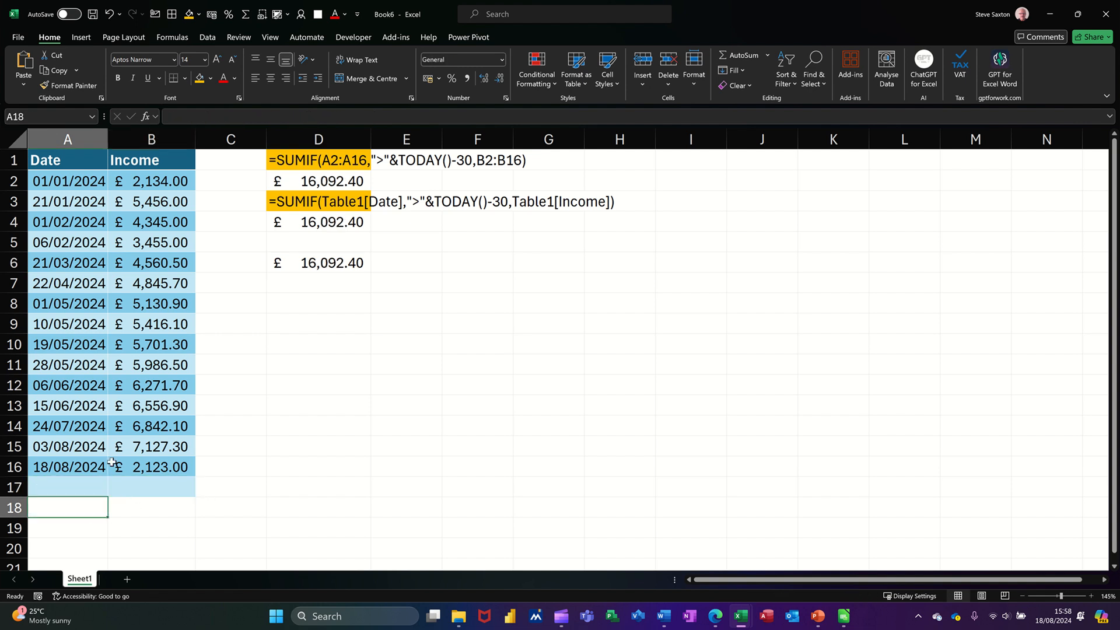
# - Check the sum of the incomes in B14:B16 and inspect the latest record in A16:B16
pyautogui.moveTo(149, 425); pyautogui.dragTo(147, 459)
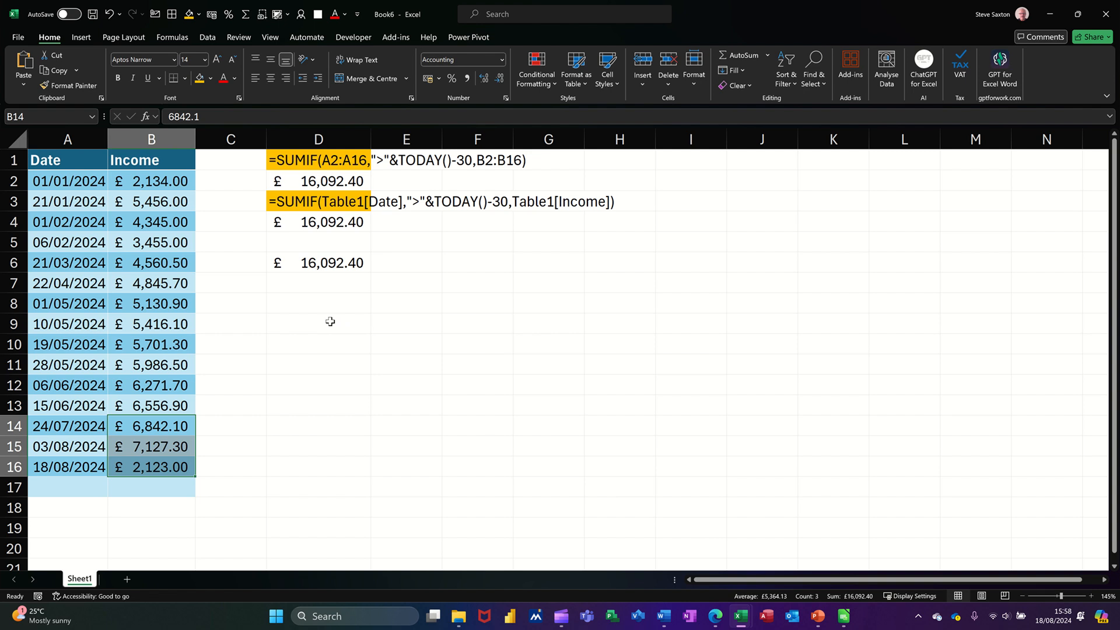
pyautogui.click(85, 255)
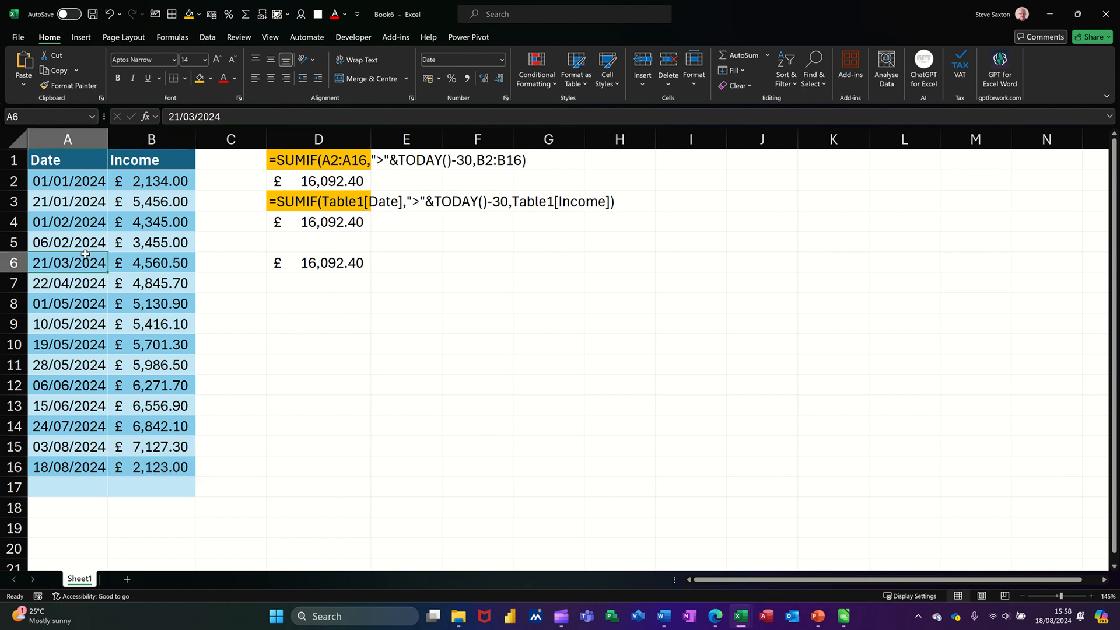
pyautogui.click(74, 467)
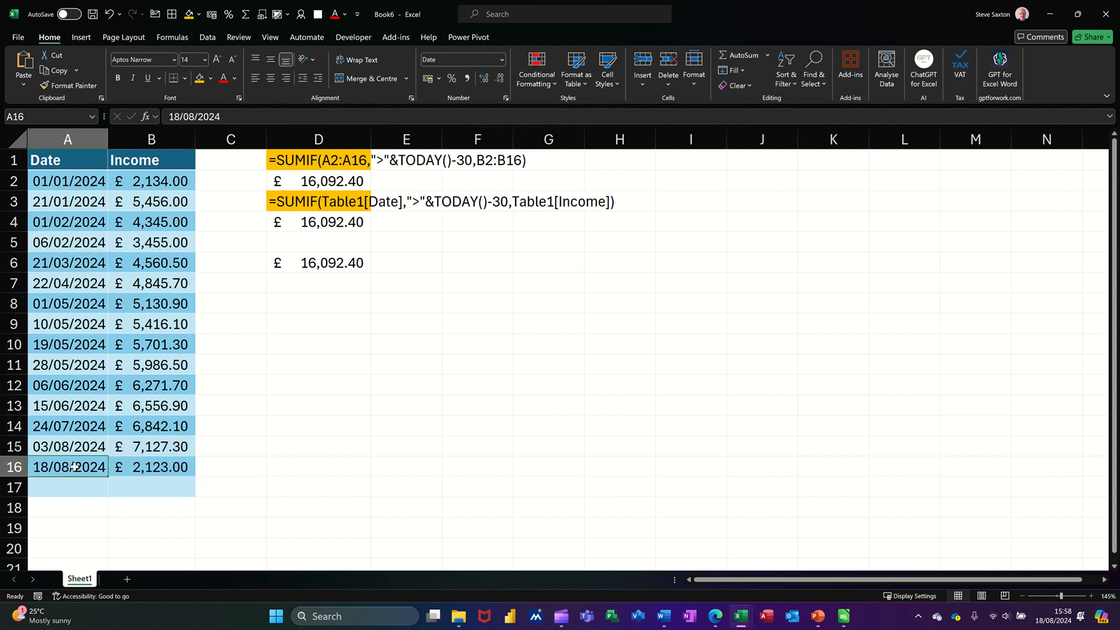
pyautogui.moveTo(74, 467); pyautogui.dragTo(118, 469)
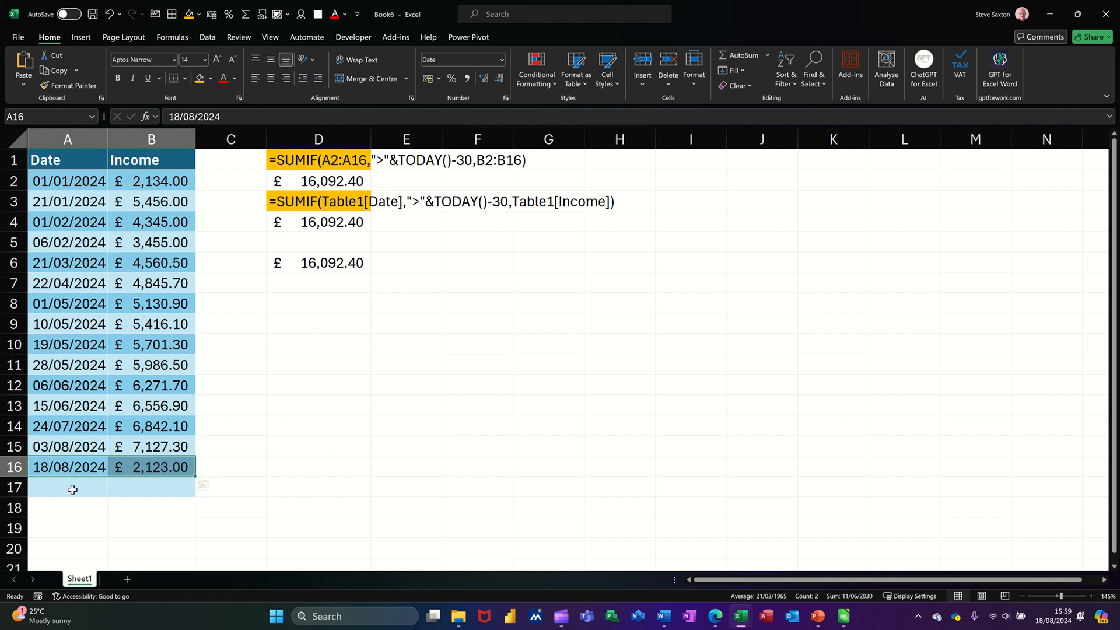
# - Format the range A1:B16 as a table with headers, using the blue style in the first row of the Medium group
pyautogui.click(131, 285)
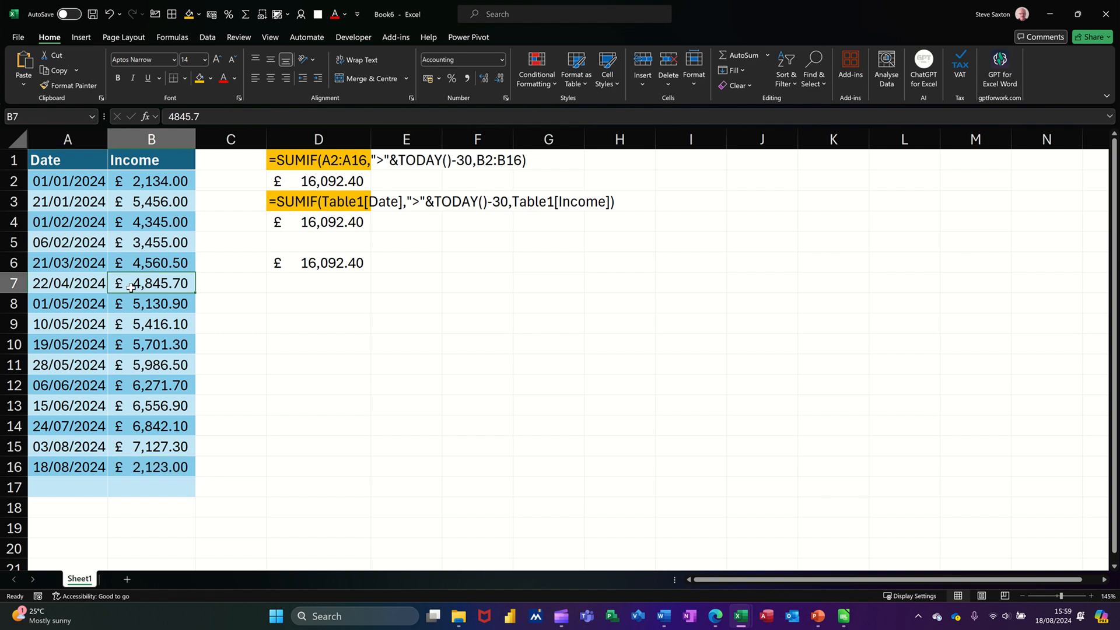
pyautogui.click(573, 69)
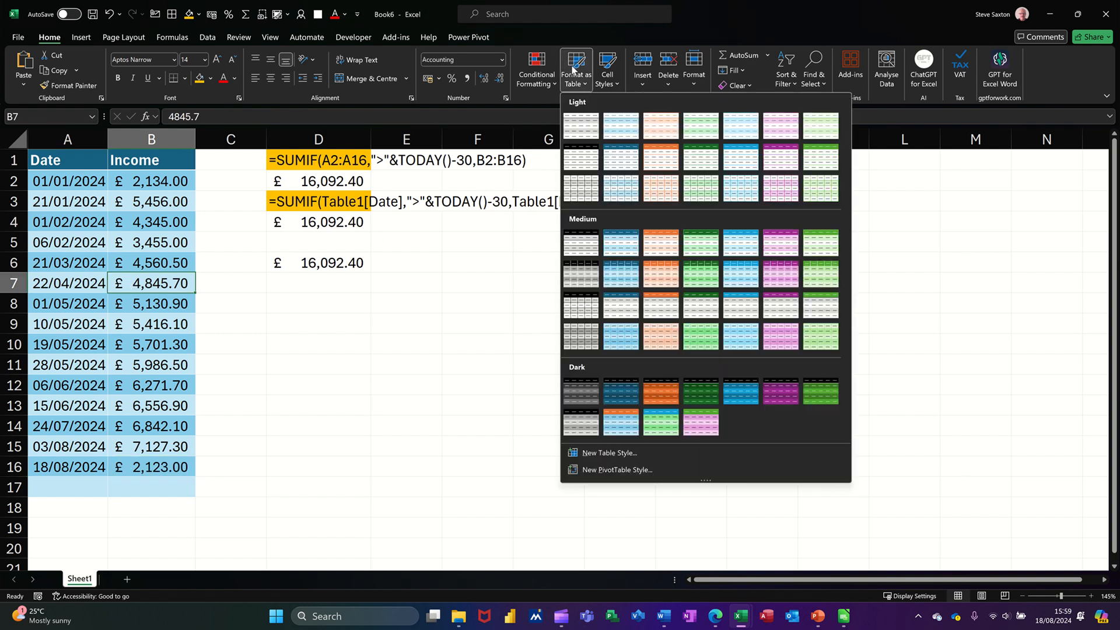
pyautogui.click(612, 242)
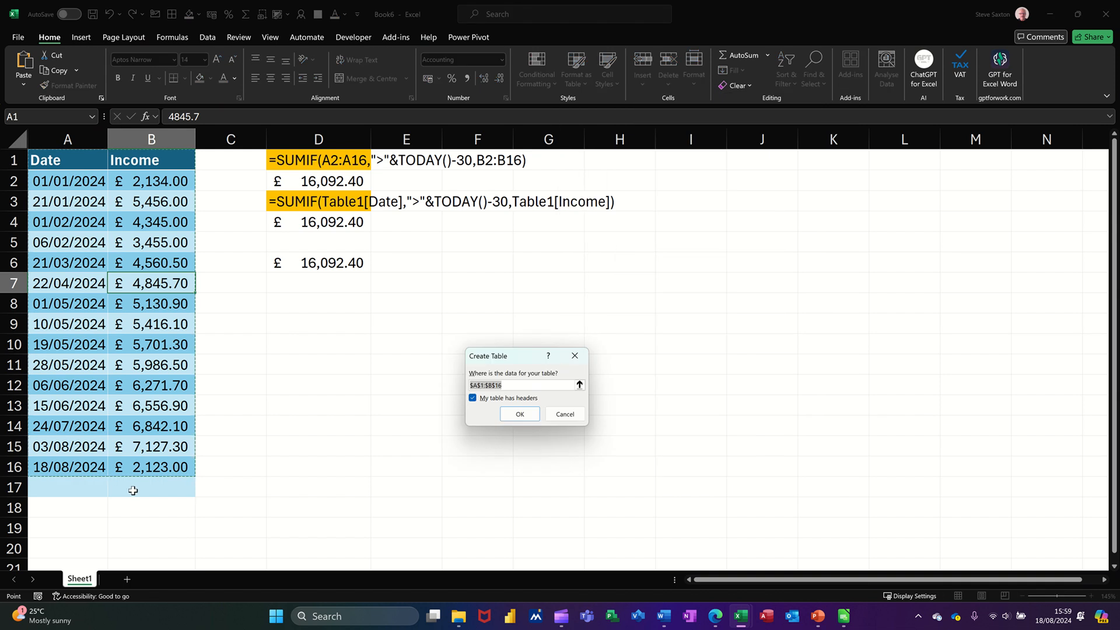
pyautogui.click(519, 414)
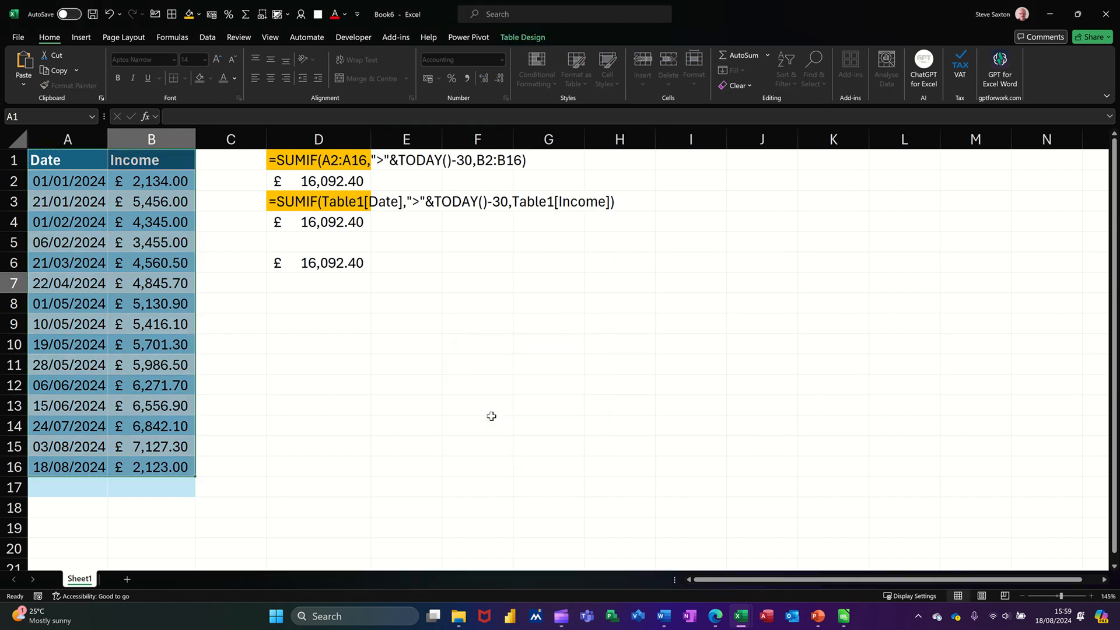
pyautogui.click(142, 320)
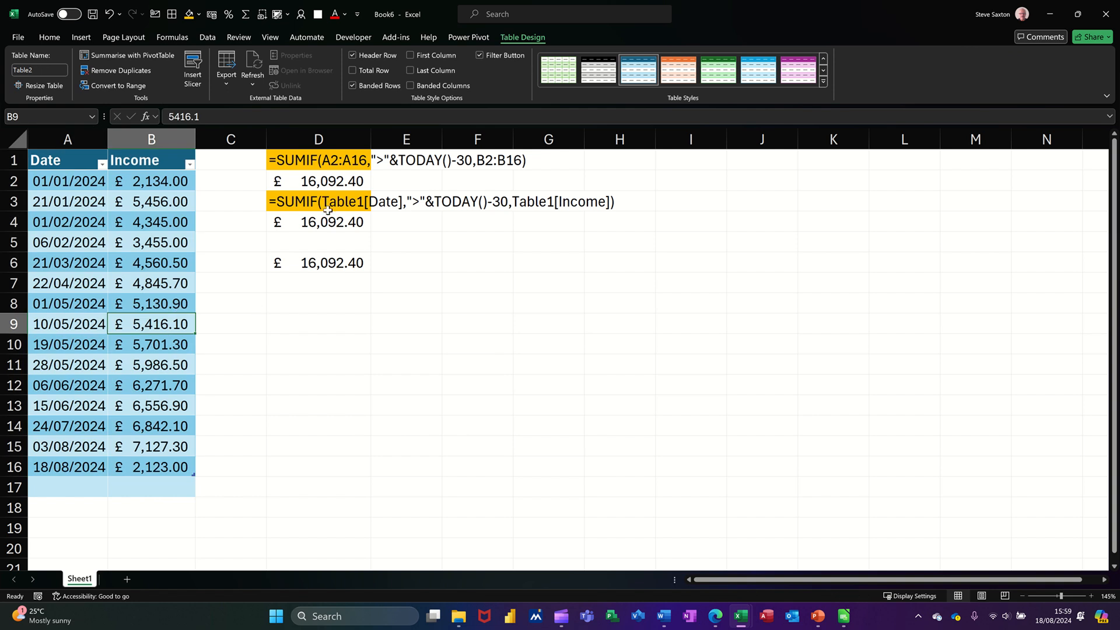
# - Enter =SUMIF(Table2[Date],">"&TODAY()-30,Table2[Income]) in D8 and apply the pound accounting format to the cell
pyautogui.click(305, 303)
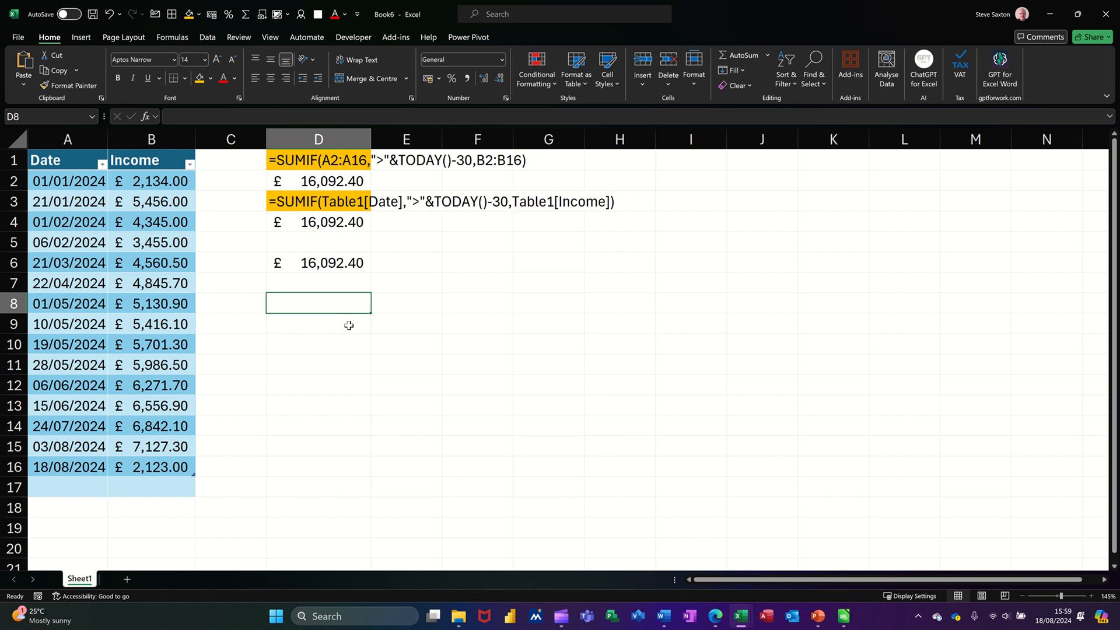
pyautogui.write('=su')
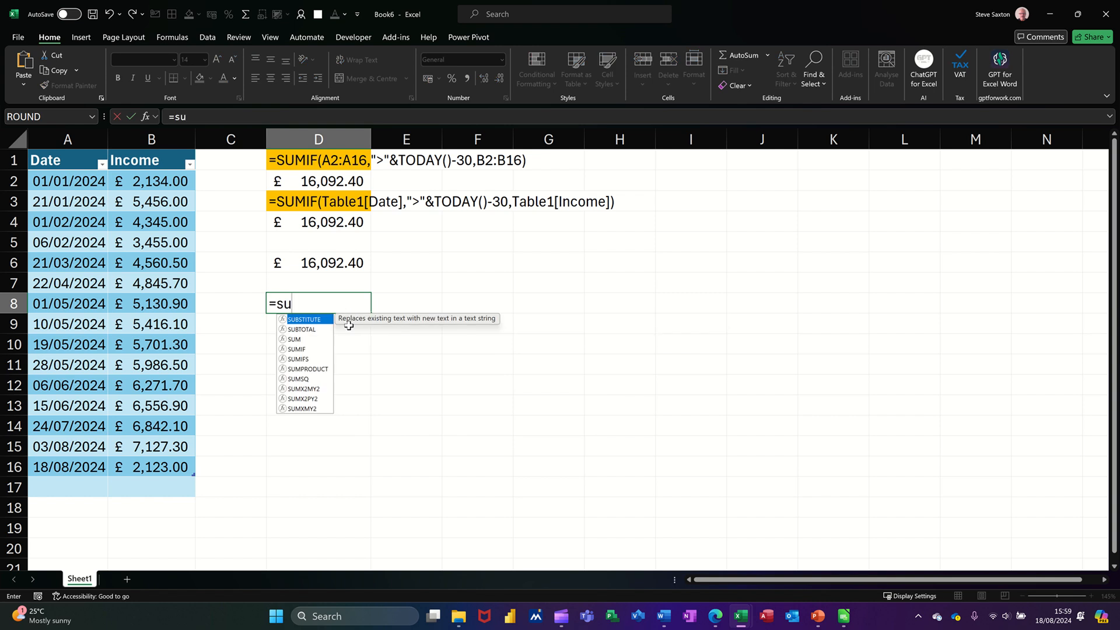
pyautogui.write('mif')
pyautogui.press('Tab')
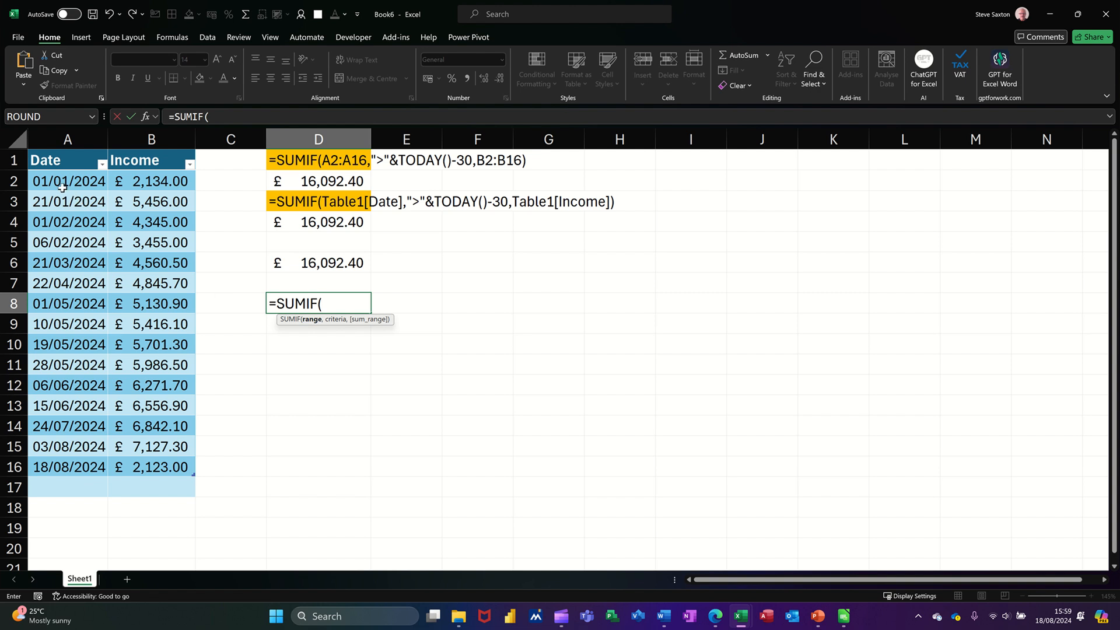
pyautogui.moveTo(62, 186); pyautogui.dragTo(71, 467)
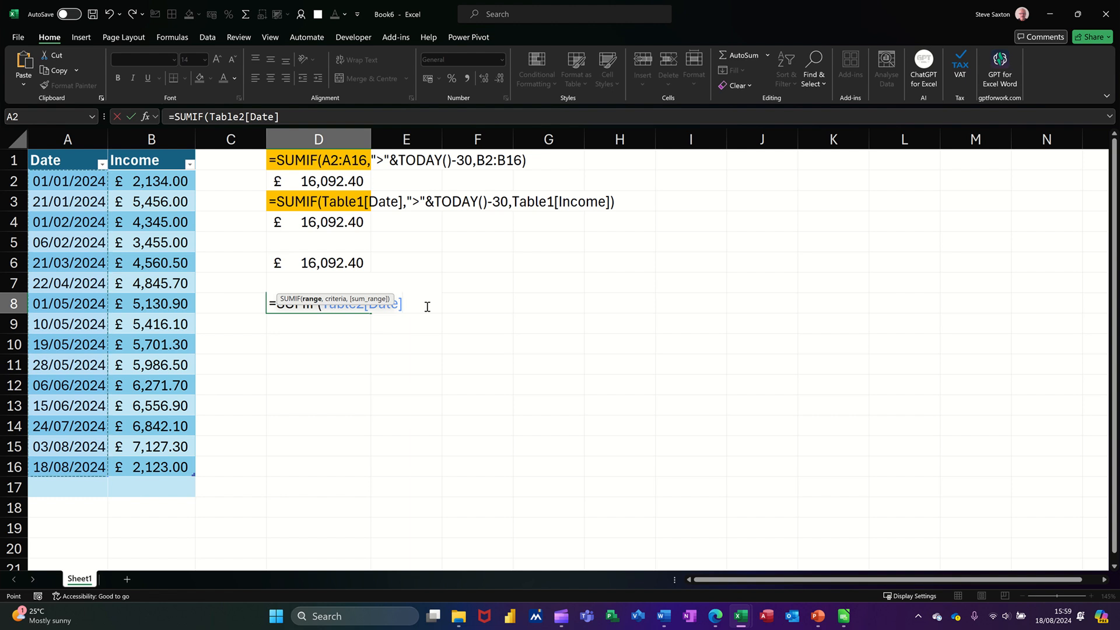
pyautogui.write(',">')
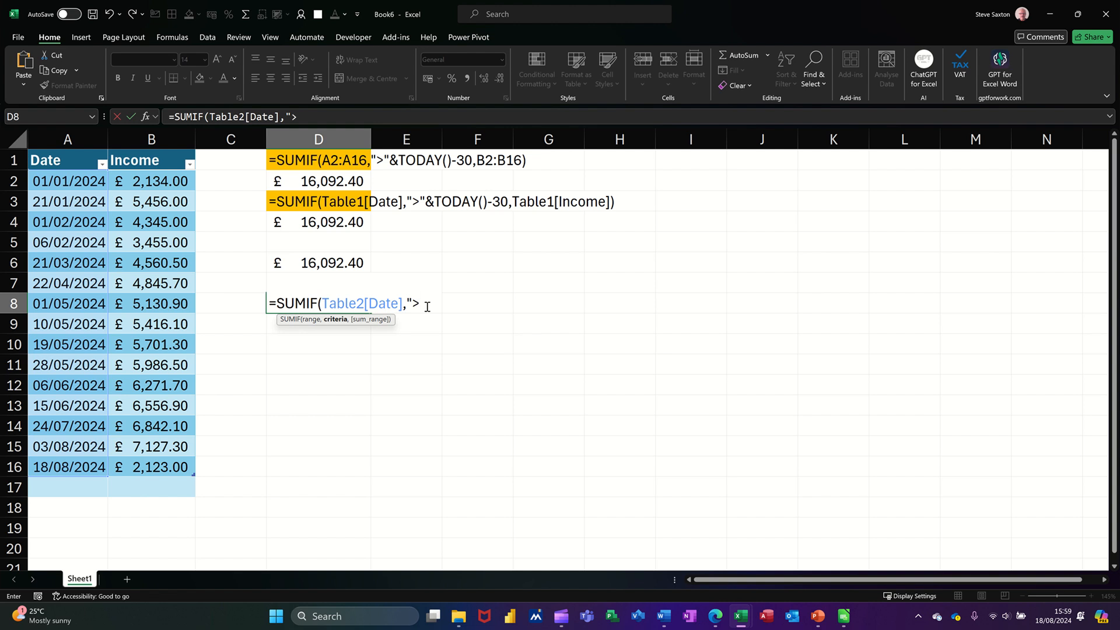
pyautogui.write('"&tod')
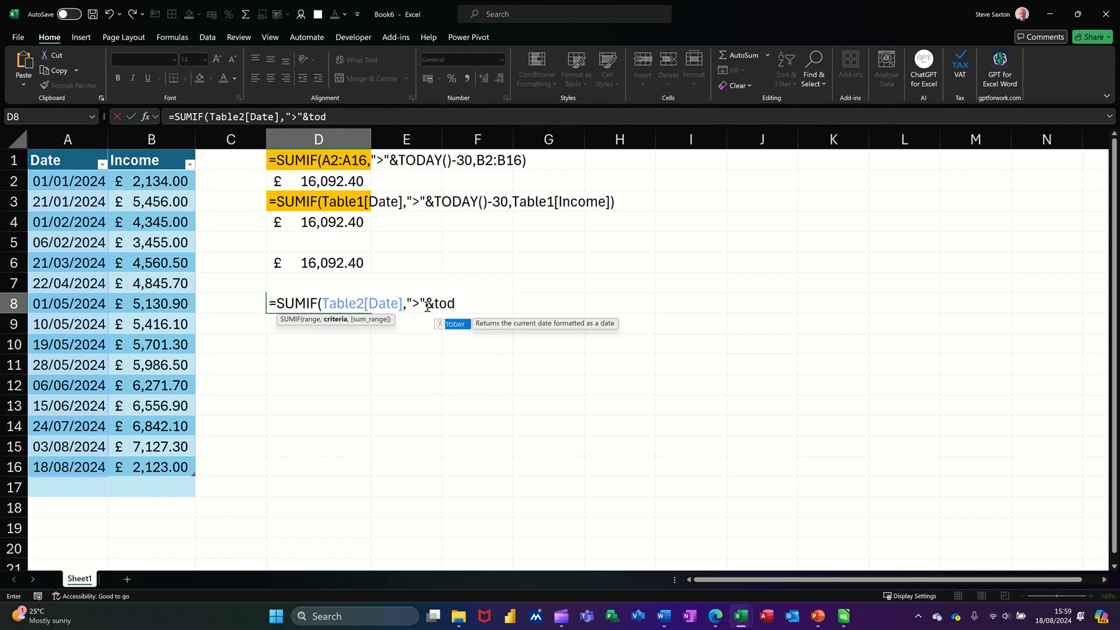
pyautogui.write('ay()')
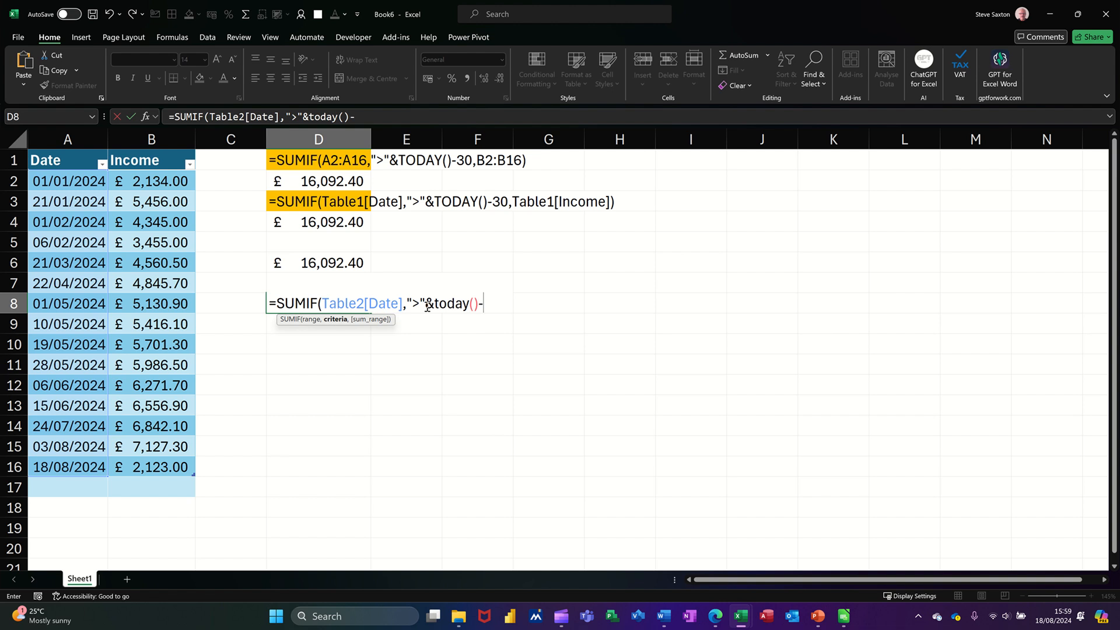
pyautogui.write('-30,')
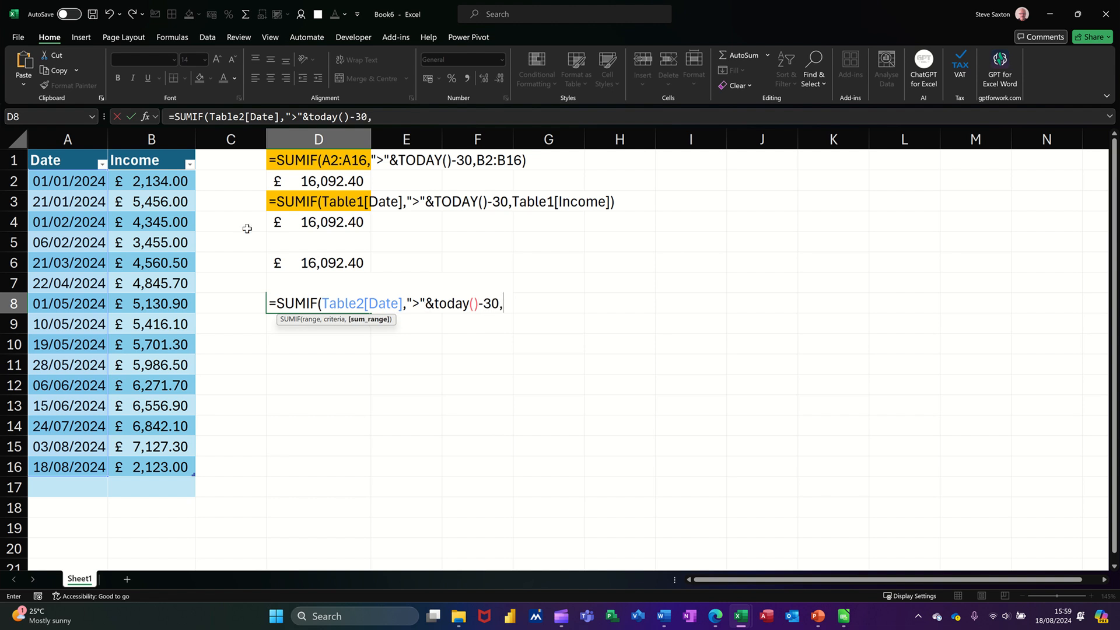
pyautogui.moveTo(146, 181); pyautogui.dragTo(161, 464)
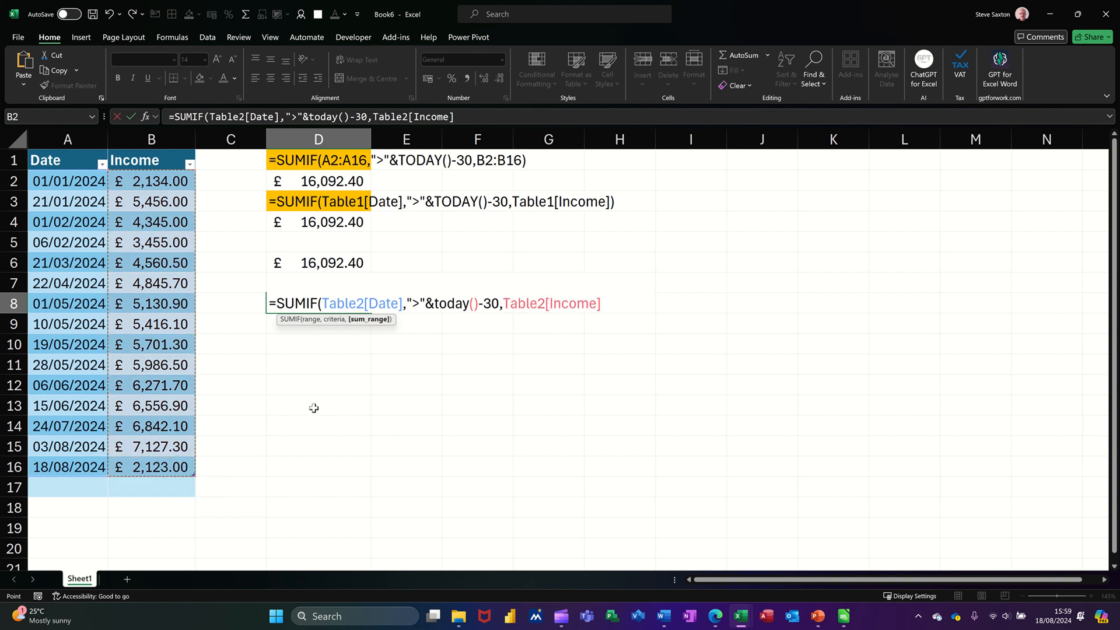
pyautogui.write(')')
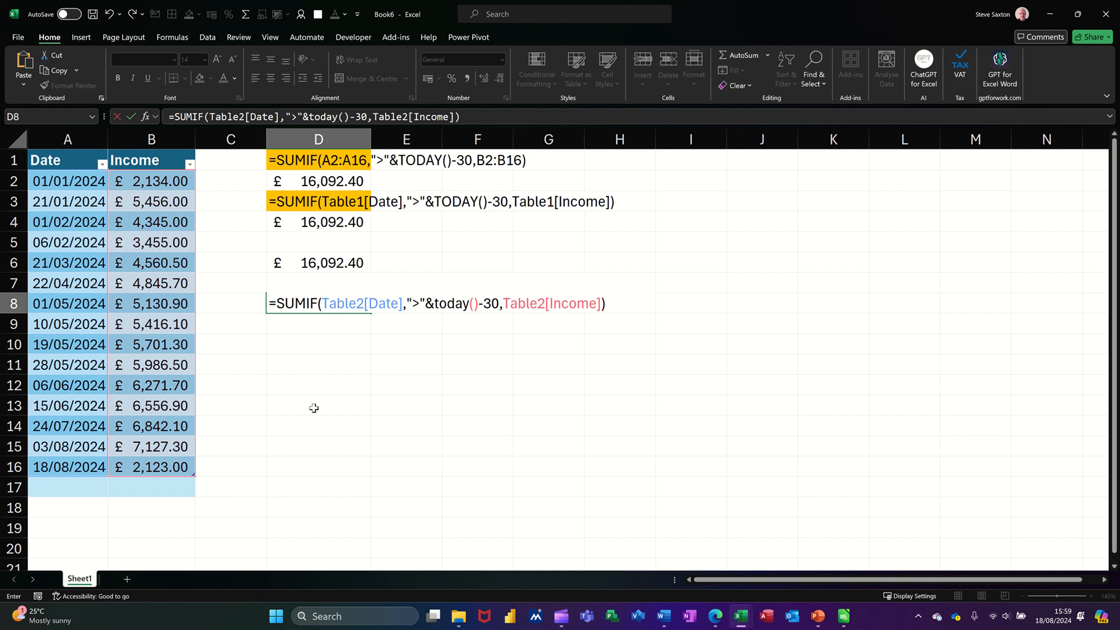
pyautogui.click(130, 116)
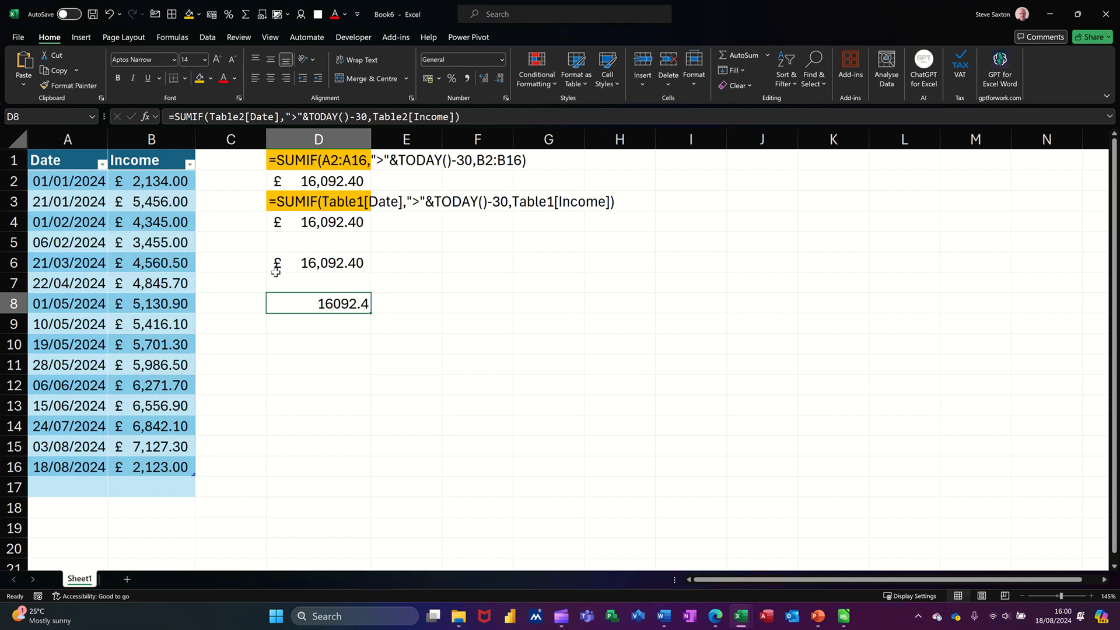
pyautogui.click(428, 78)
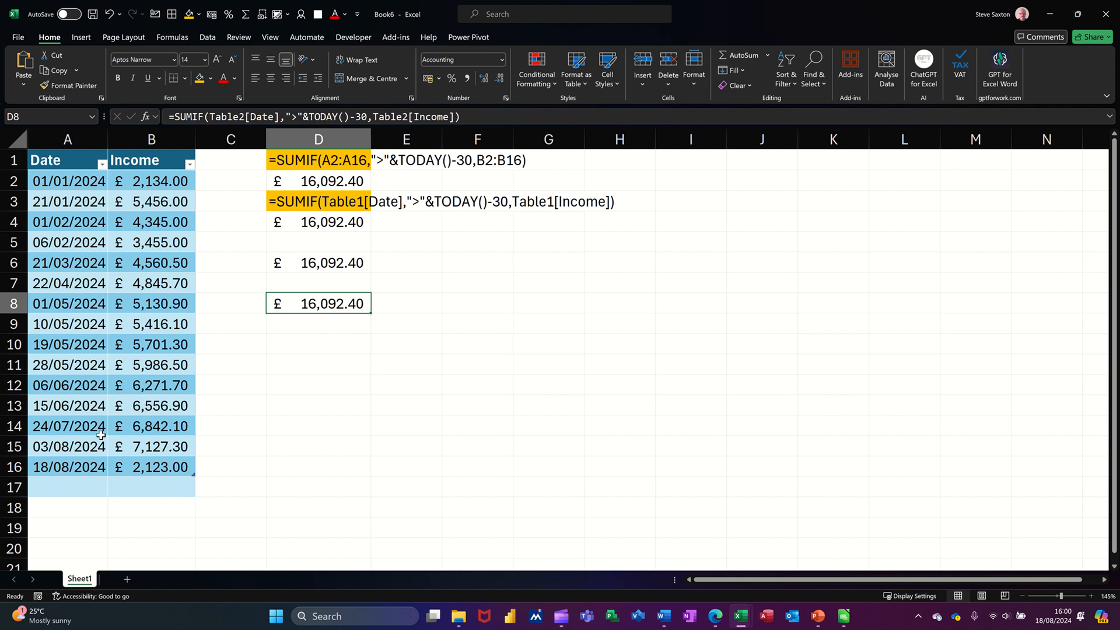
# - Add a table record in A17:B17 dated 17/08/2024 with an income of 2232, and check the sum of B14:B17
pyautogui.click(58, 485)
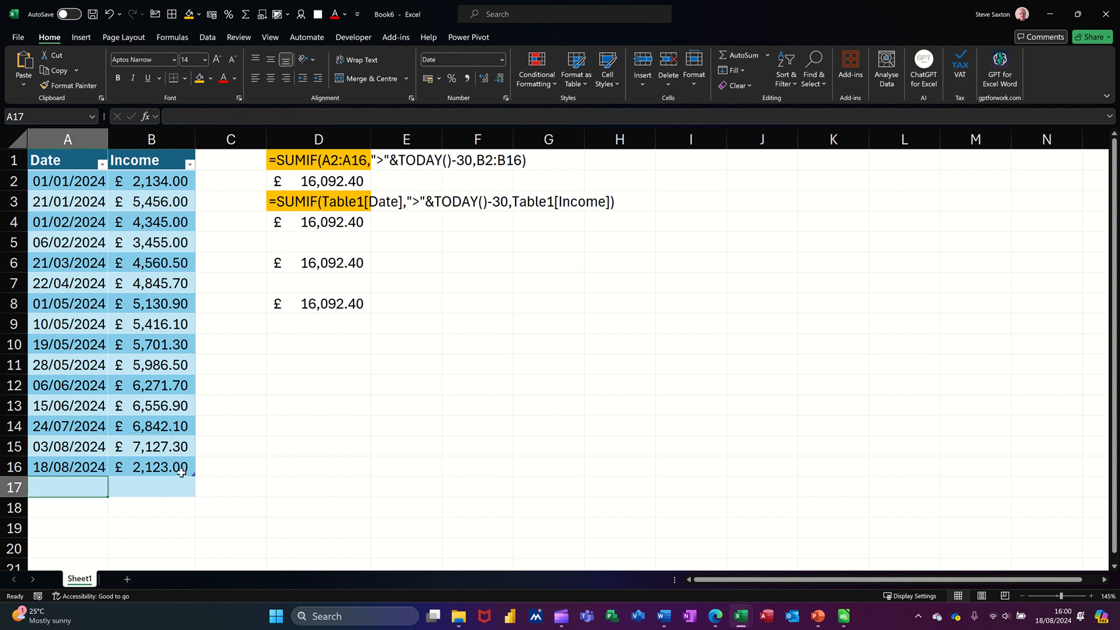
pyautogui.write('17')
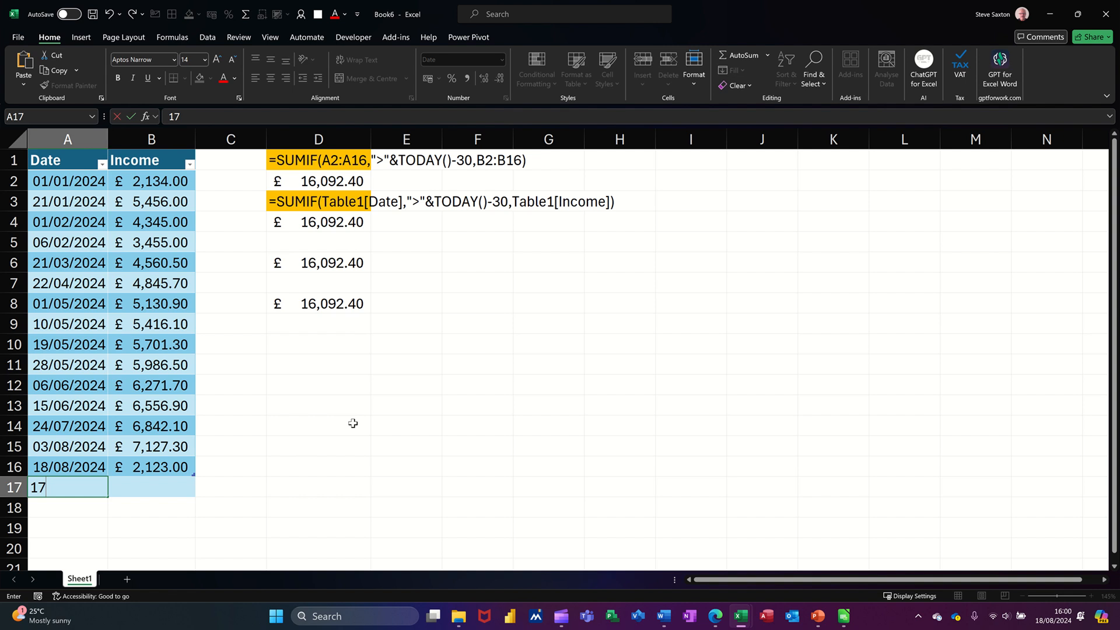
pyautogui.write('/8/24')
pyautogui.press('Tab')
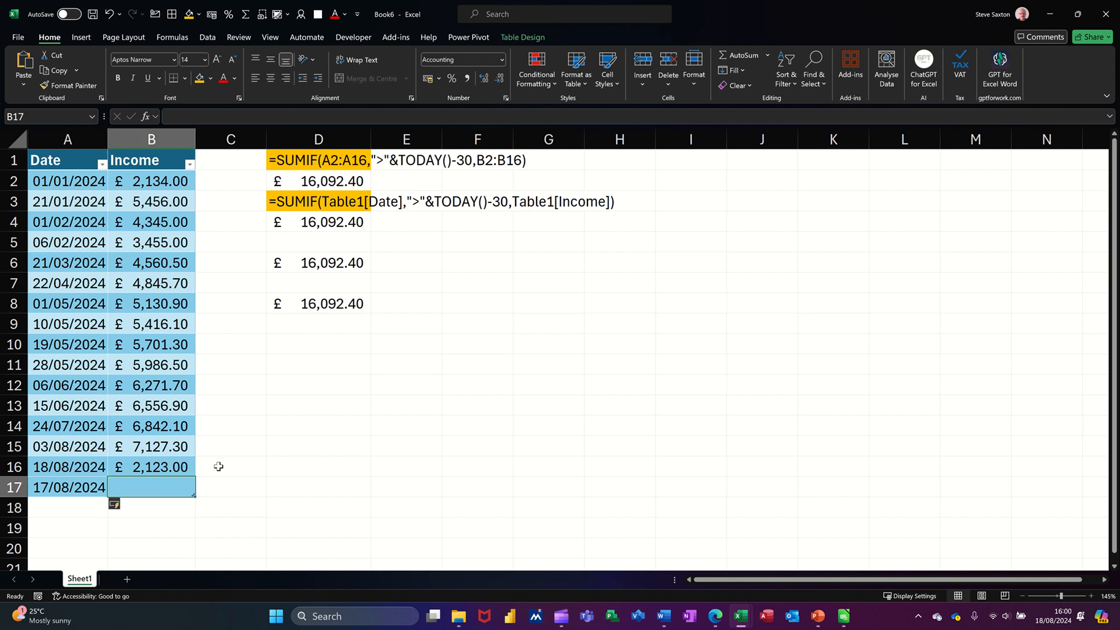
pyautogui.write('2232')
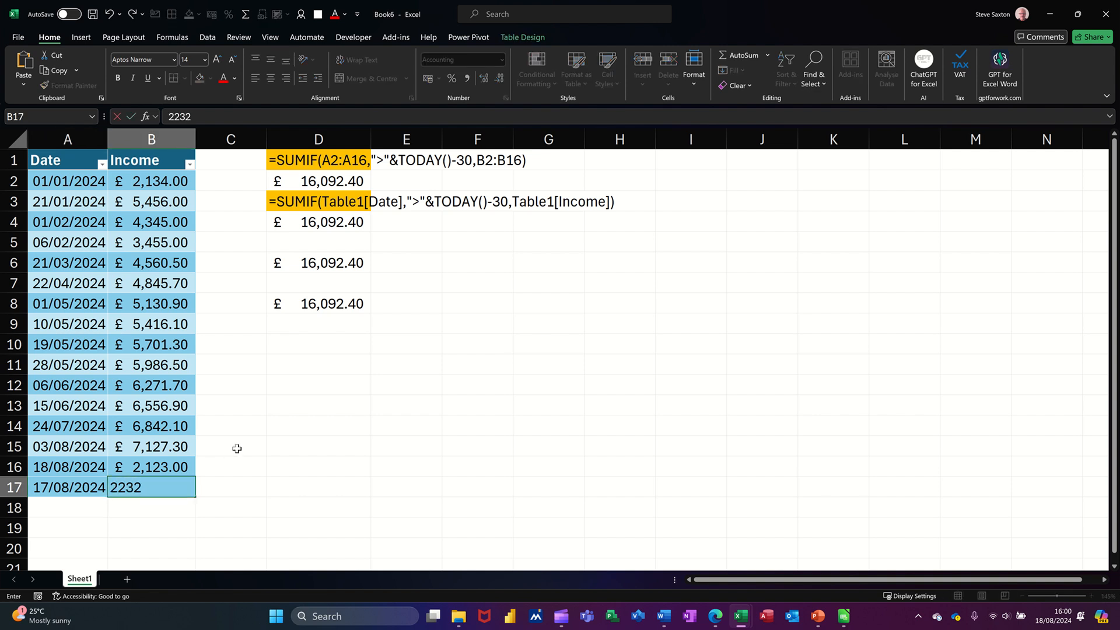
pyautogui.click(237, 448)
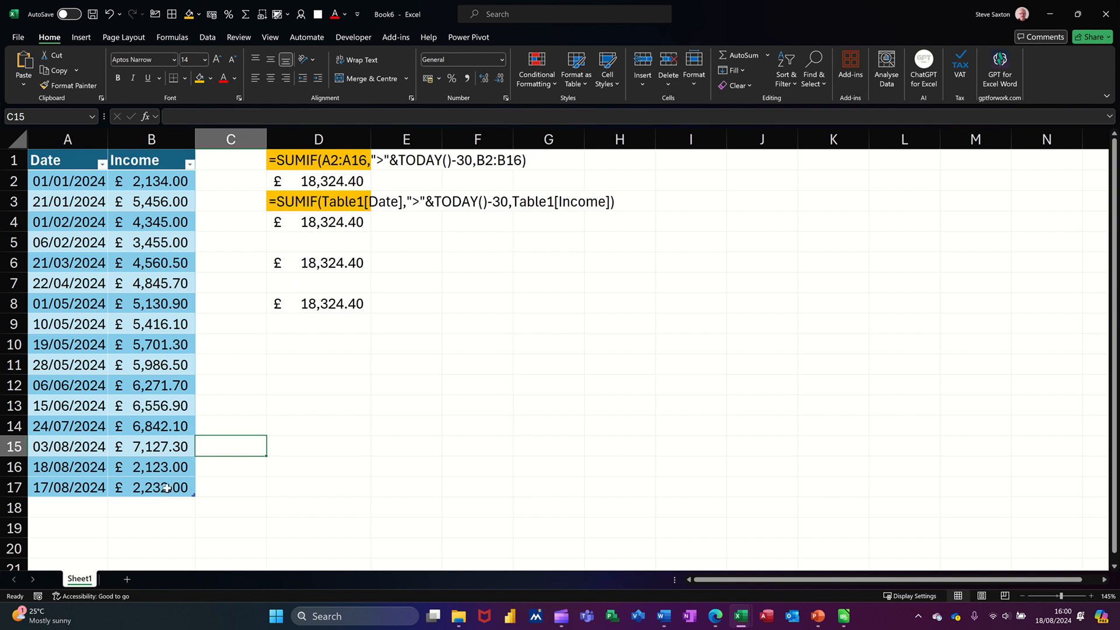
pyautogui.moveTo(166, 488); pyautogui.dragTo(177, 435)
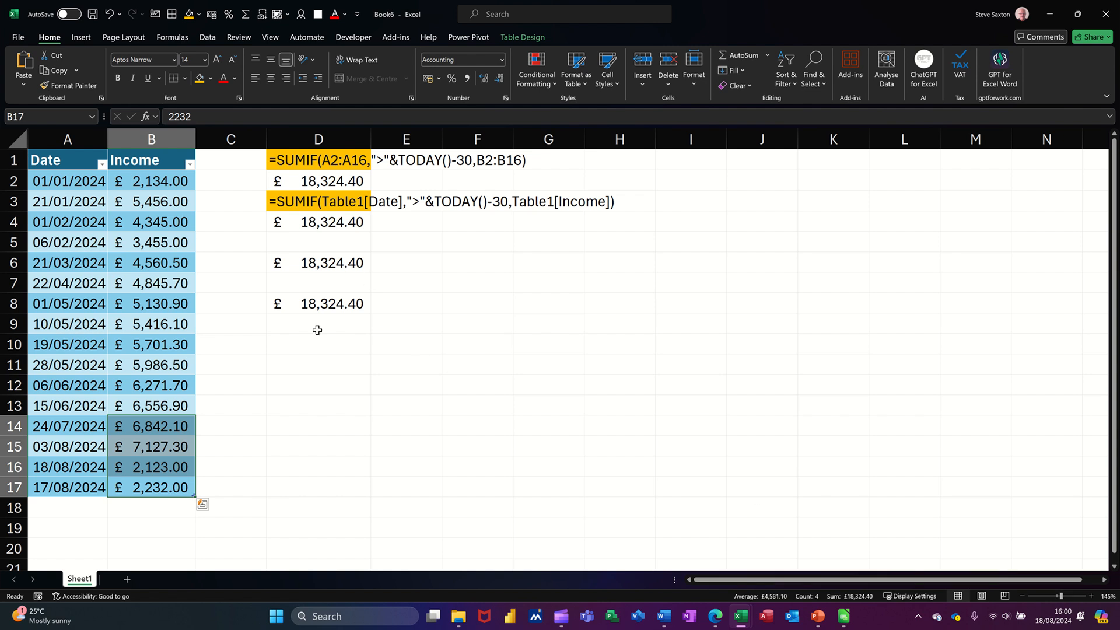
pyautogui.click(132, 491)
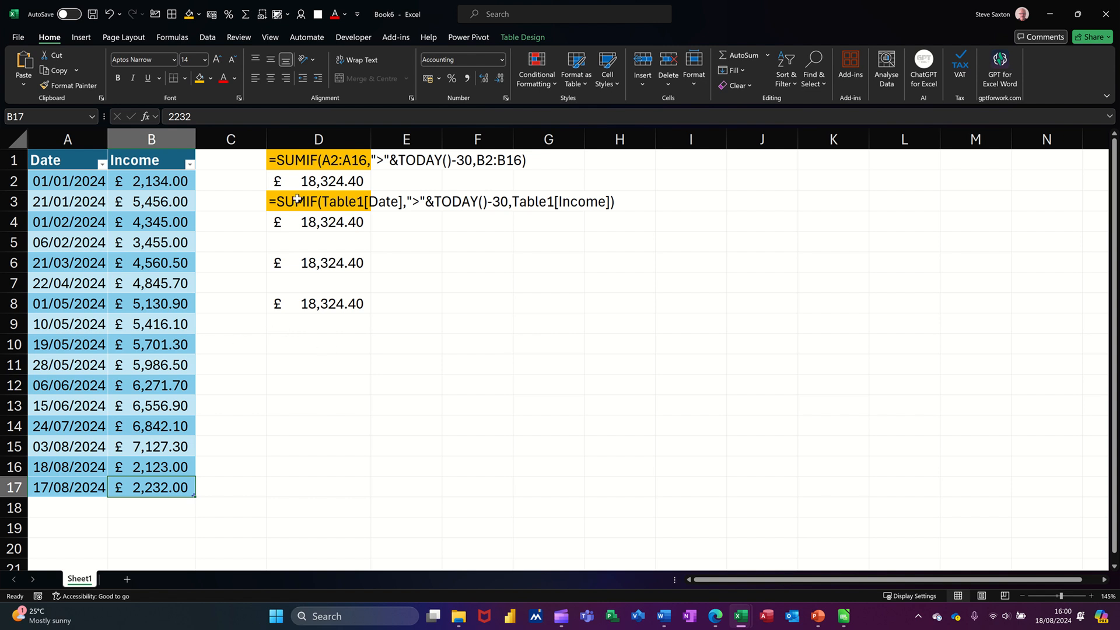
# - Enter =AVERAGEIF(Table2[Date],">"&TODAY()-30,Table2[Income]) in D10 to average the income of the last 30 days
pyautogui.click(335, 346)
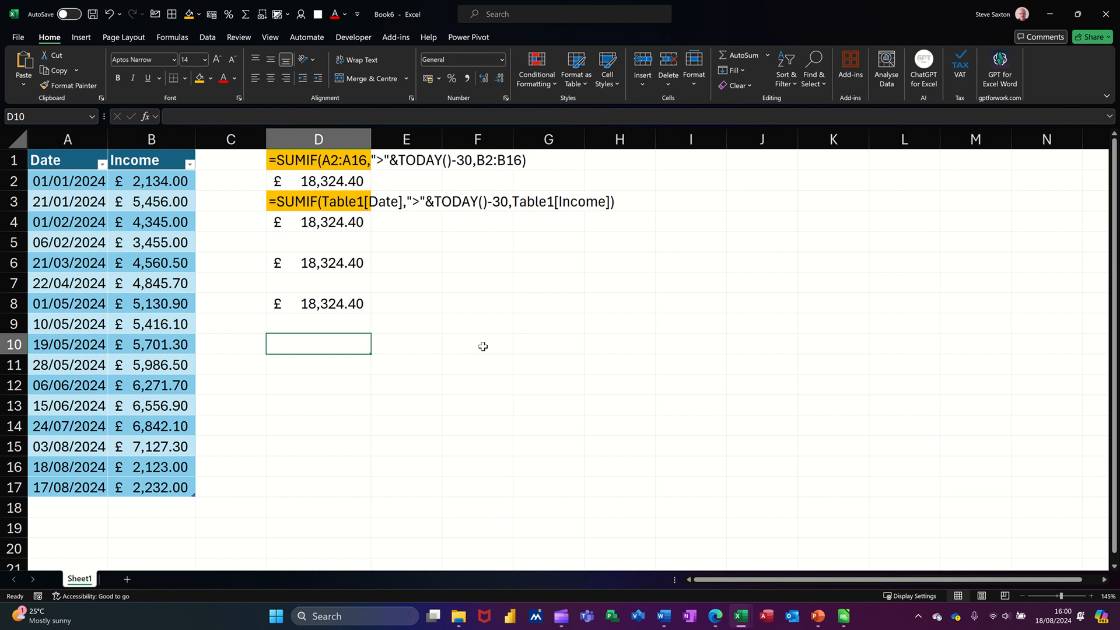
pyautogui.write('=aver')
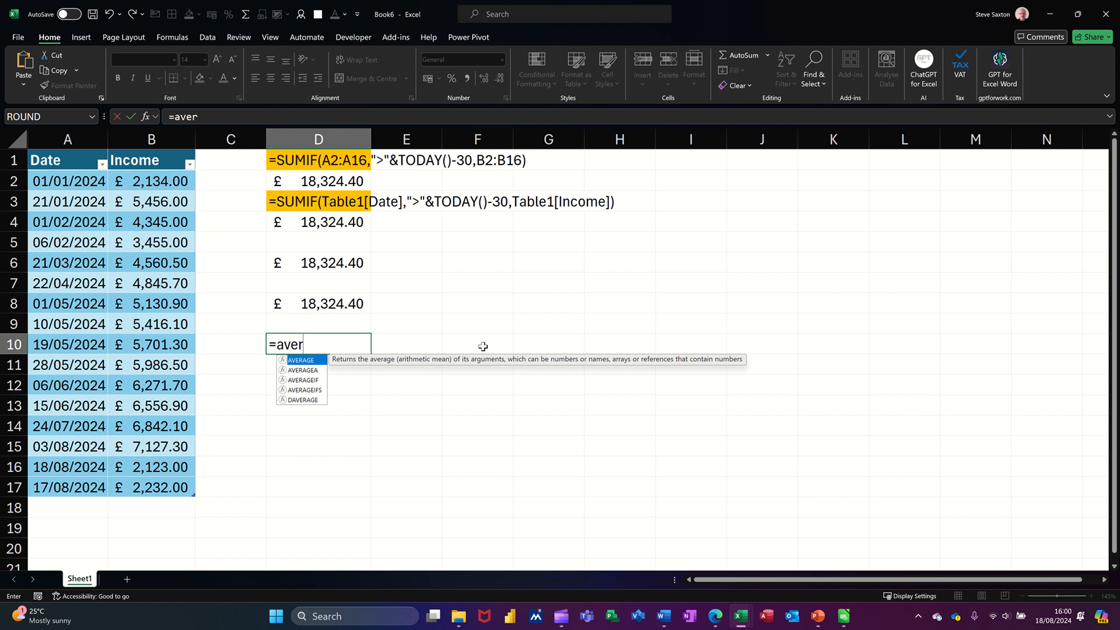
pyautogui.write('ageif')
pyautogui.press('Tab')
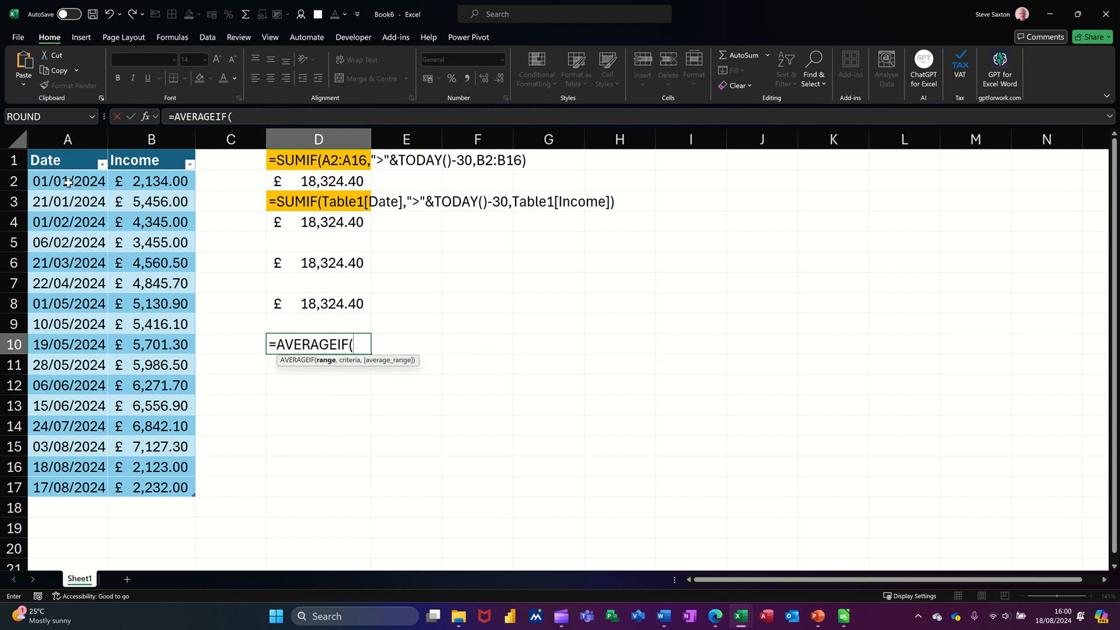
pyautogui.moveTo(68, 182); pyautogui.dragTo(84, 485)
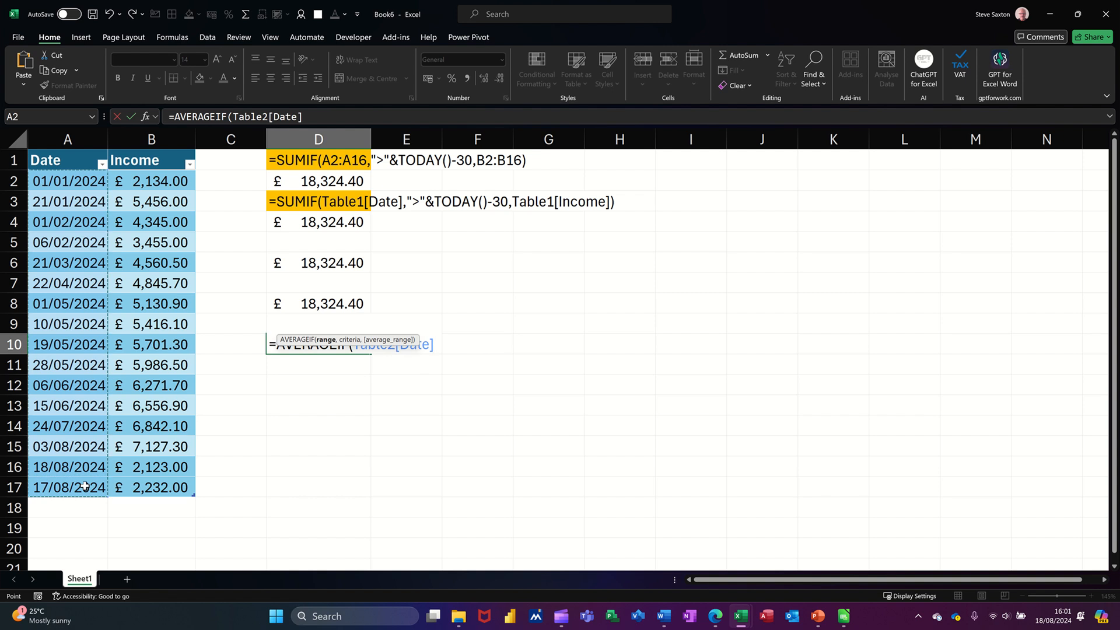
pyautogui.write(',')
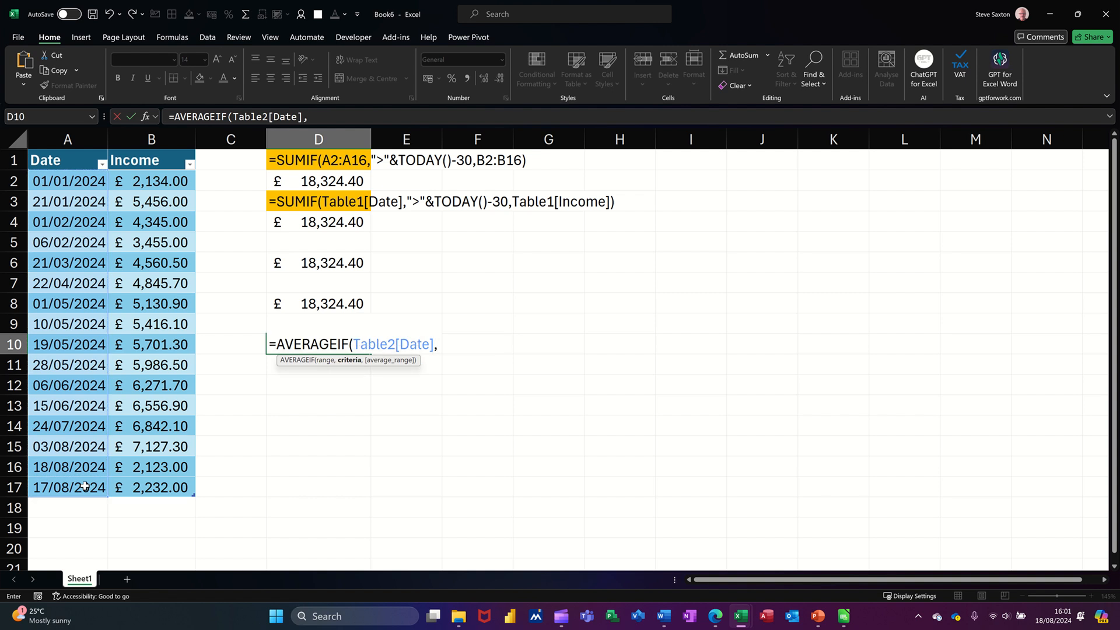
pyautogui.write('">"&today')
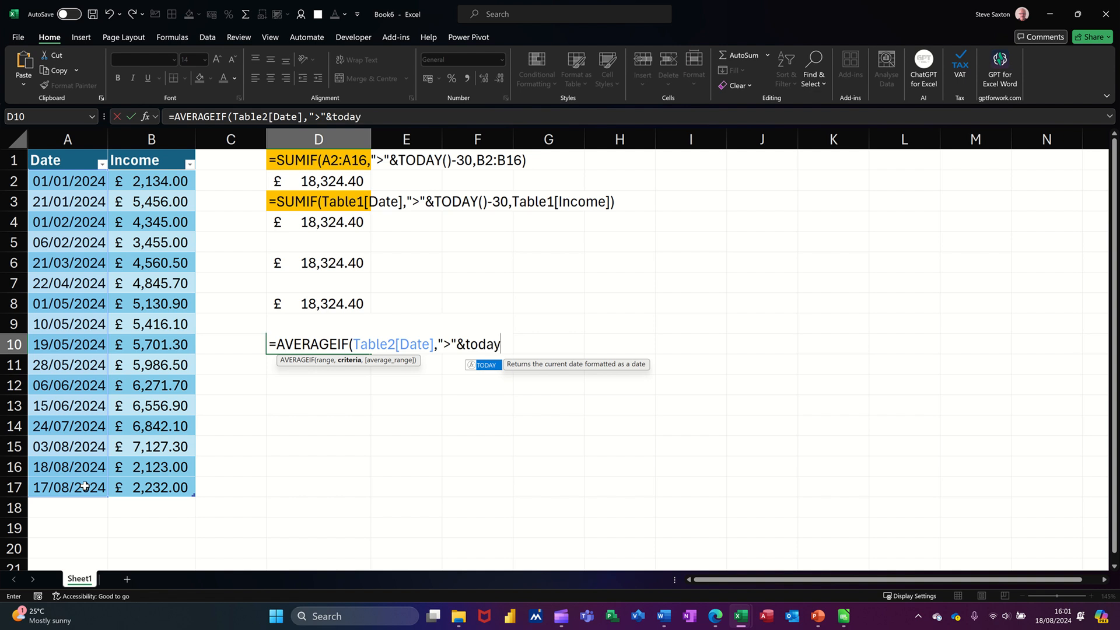
pyautogui.write('()-')
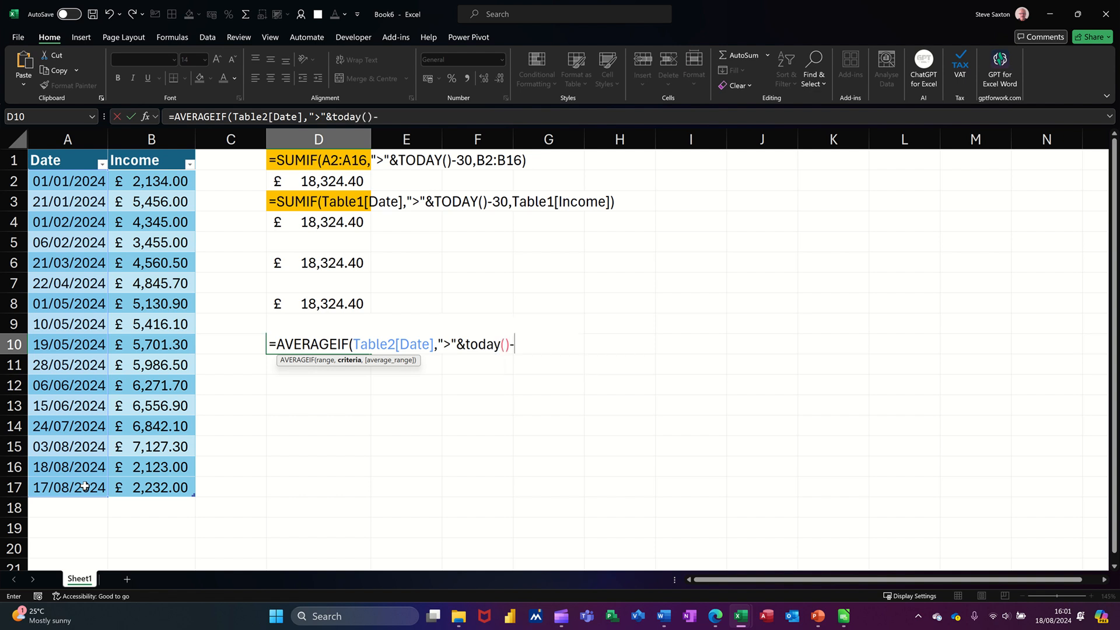
pyautogui.write('30,')
pyautogui.moveTo(138, 185); pyautogui.dragTo(143, 488)
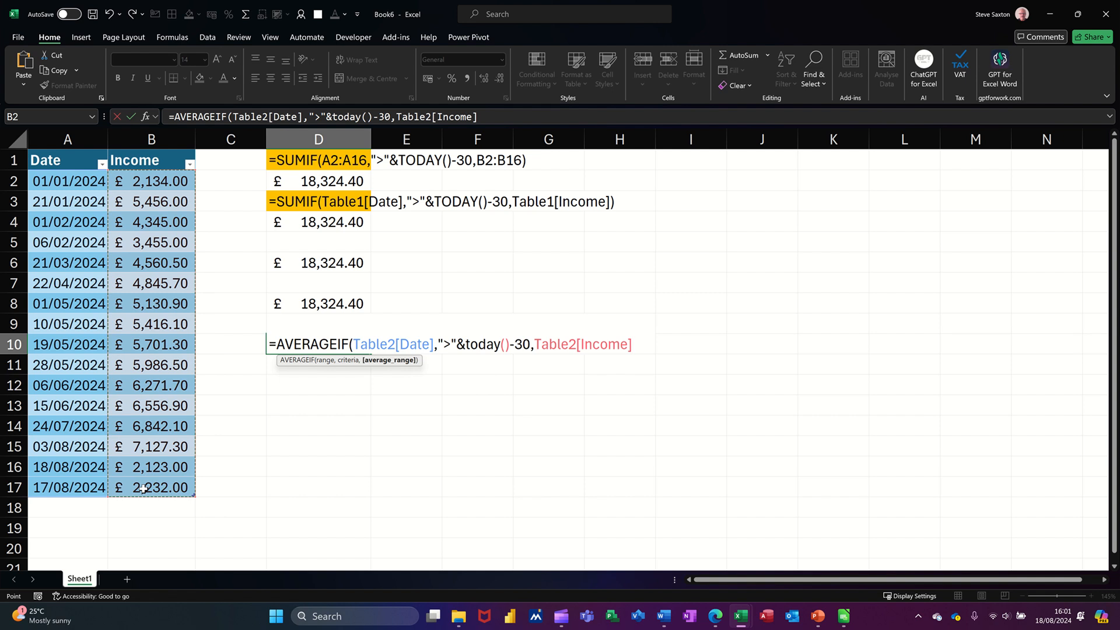
pyautogui.write(')')
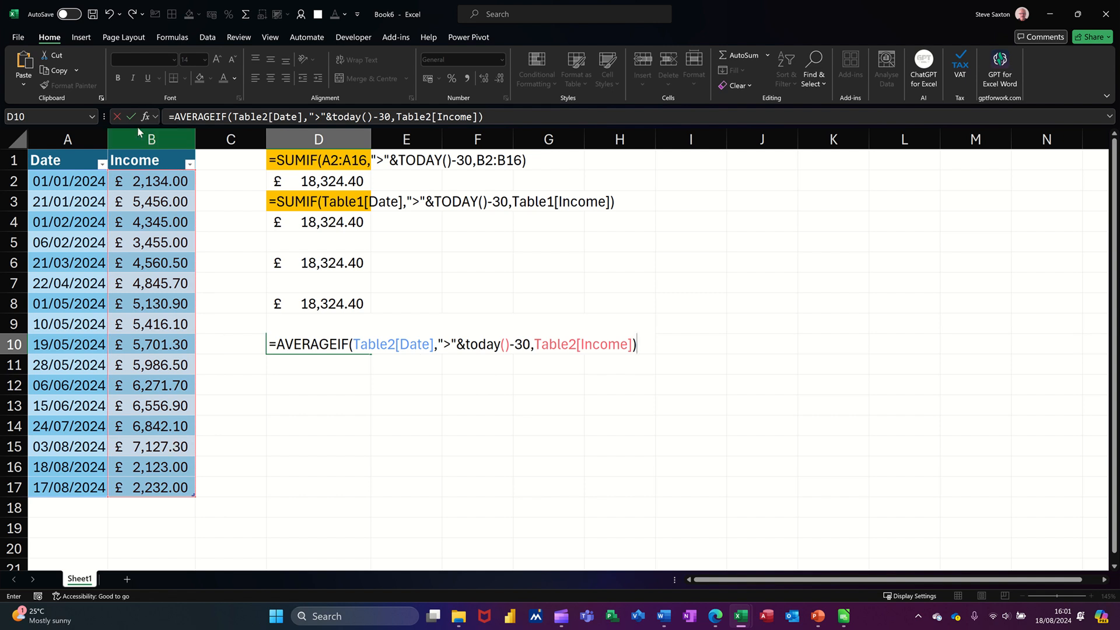
pyautogui.click(134, 117)
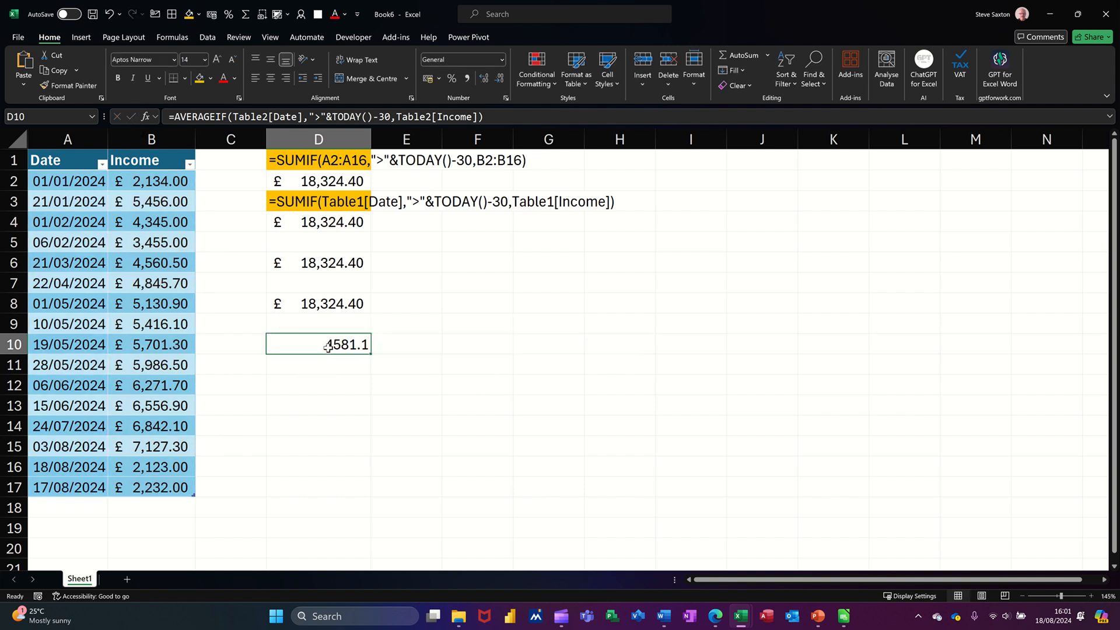
# - Apply the pound accounting format to D10 and check the average of the incomes in B14:B17
pyautogui.click(428, 78)
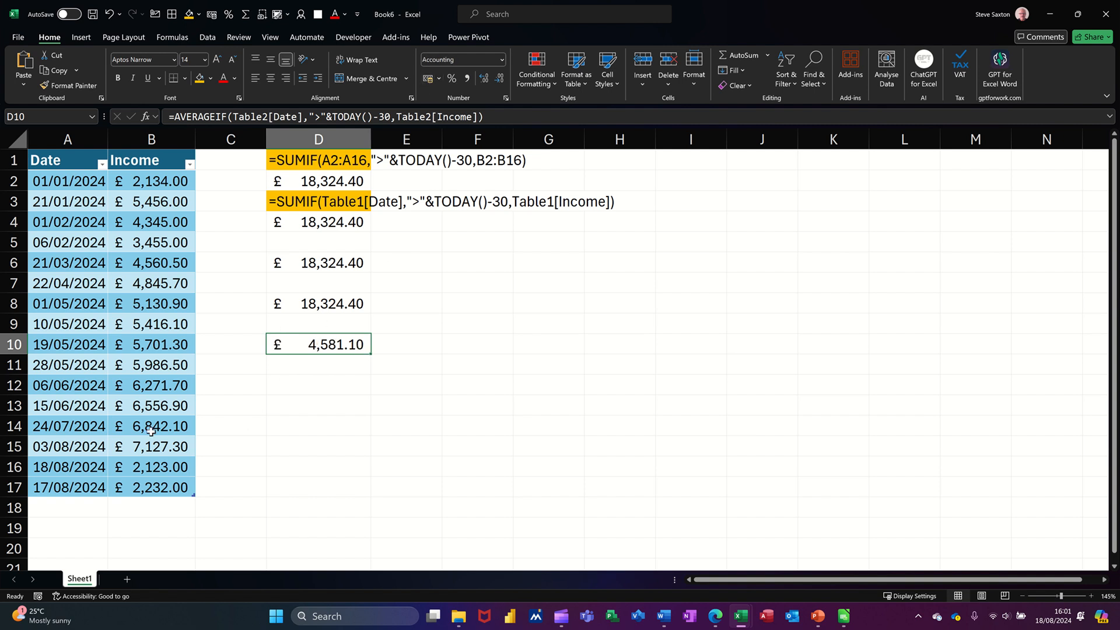
pyautogui.moveTo(150, 426); pyautogui.dragTo(155, 487)
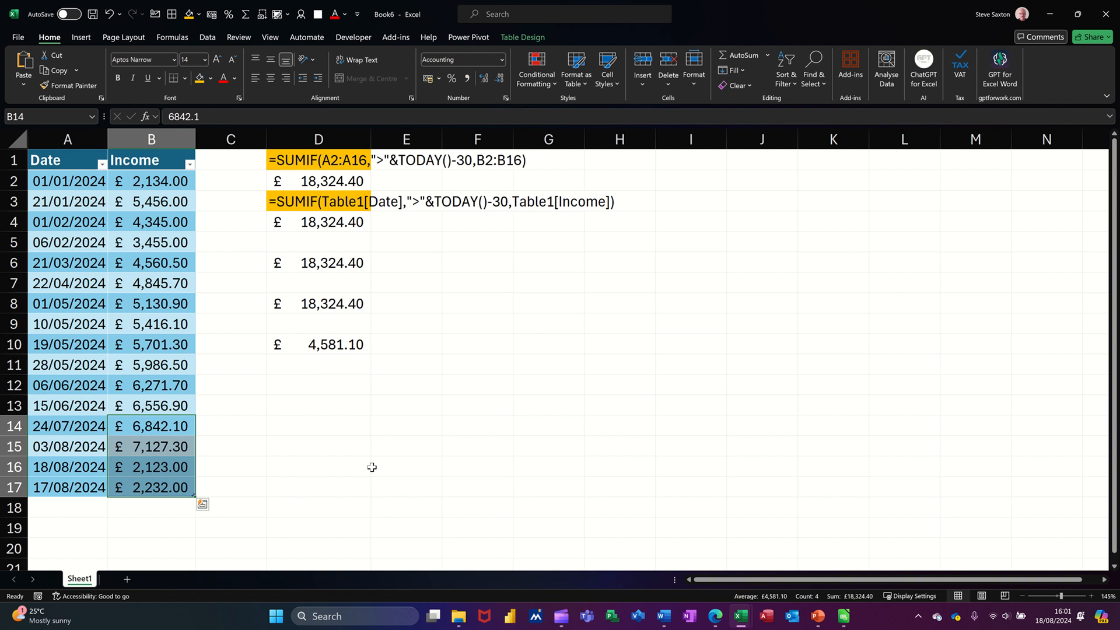